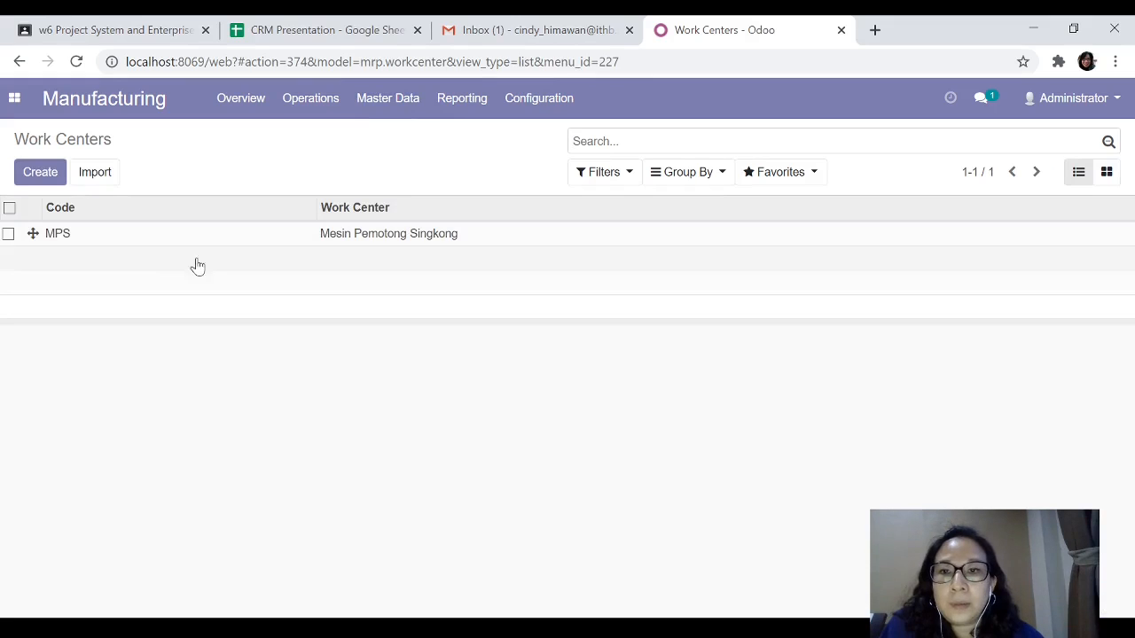
# Step: Open the Mesin Pemotong Singkong work center and review its cost per hour and its times before and after production
pyautogui.click(51, 233)
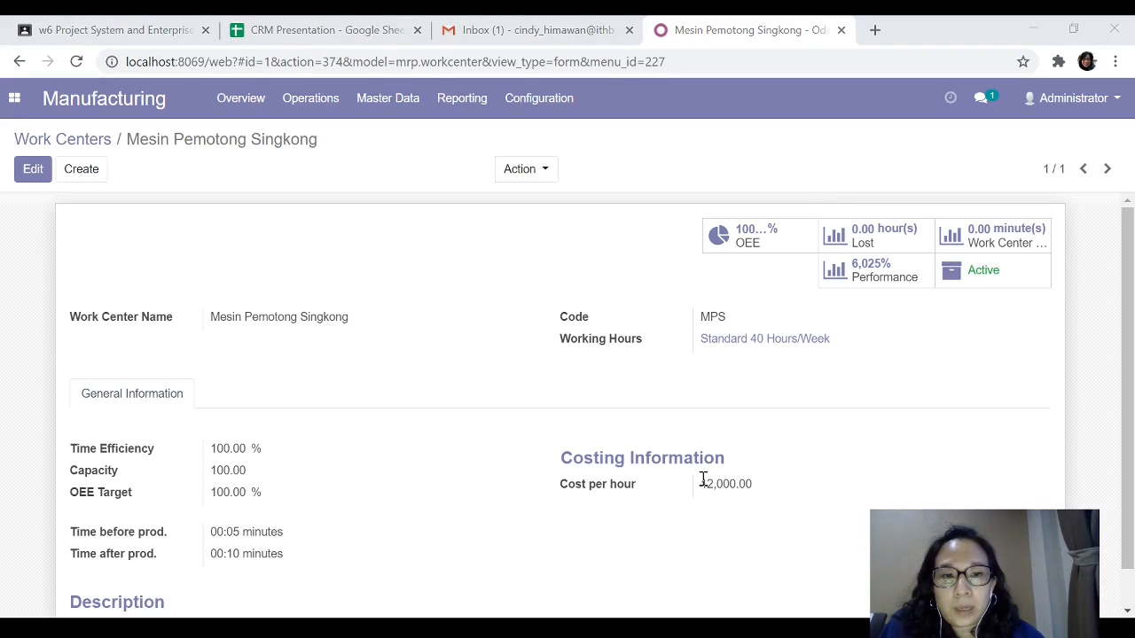
pyautogui.moveTo(703, 483); pyautogui.dragTo(769, 484)
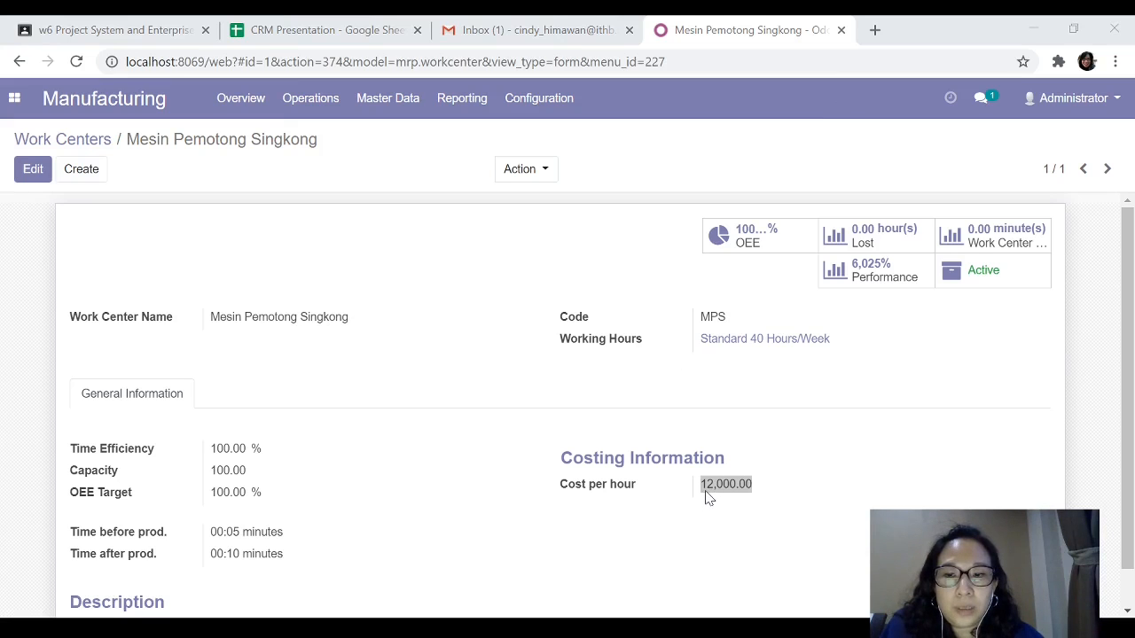
pyautogui.scroll(-1, 306, 503)
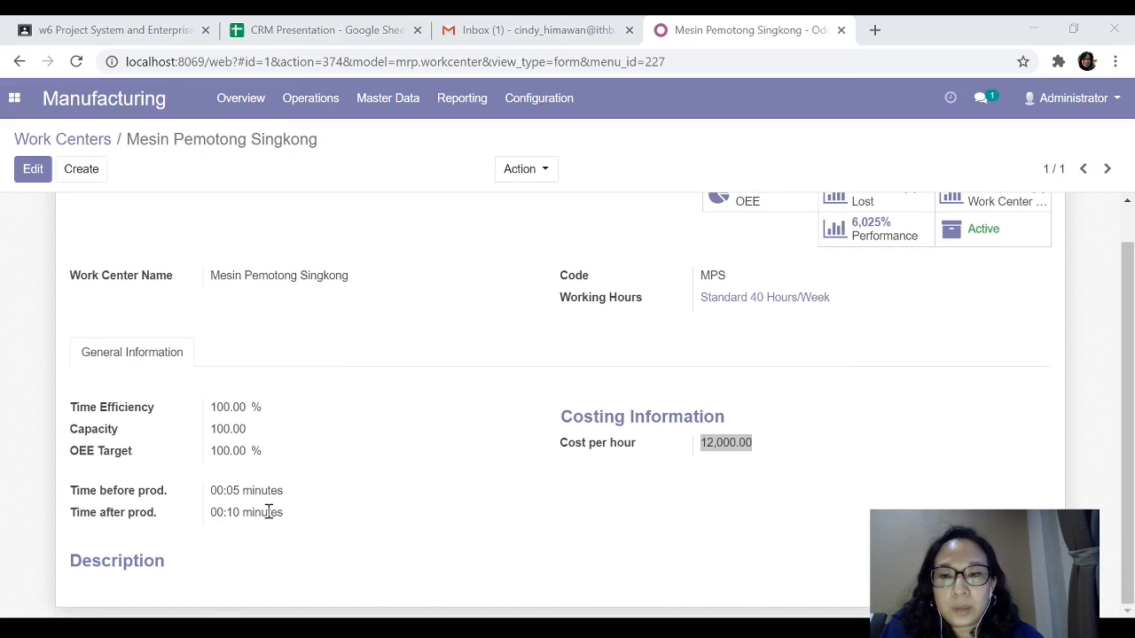
pyautogui.moveTo(208, 491); pyautogui.dragTo(300, 494)
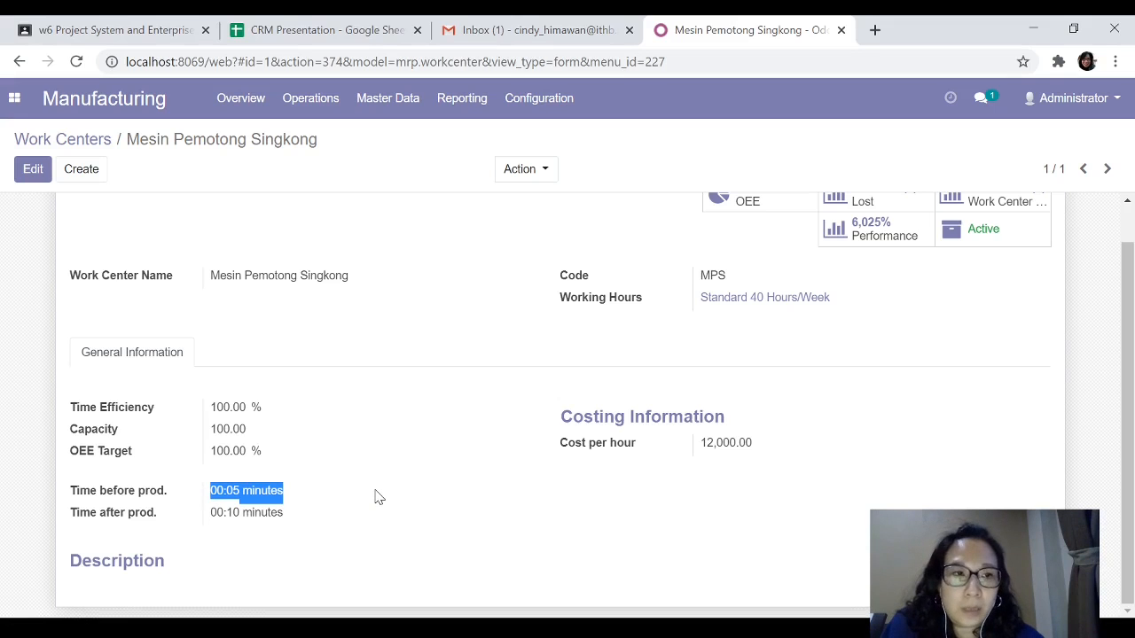
# Step: Open the Keripik Singkong routing from the manufacturing master data to review its work center operations
pyautogui.click(381, 101)
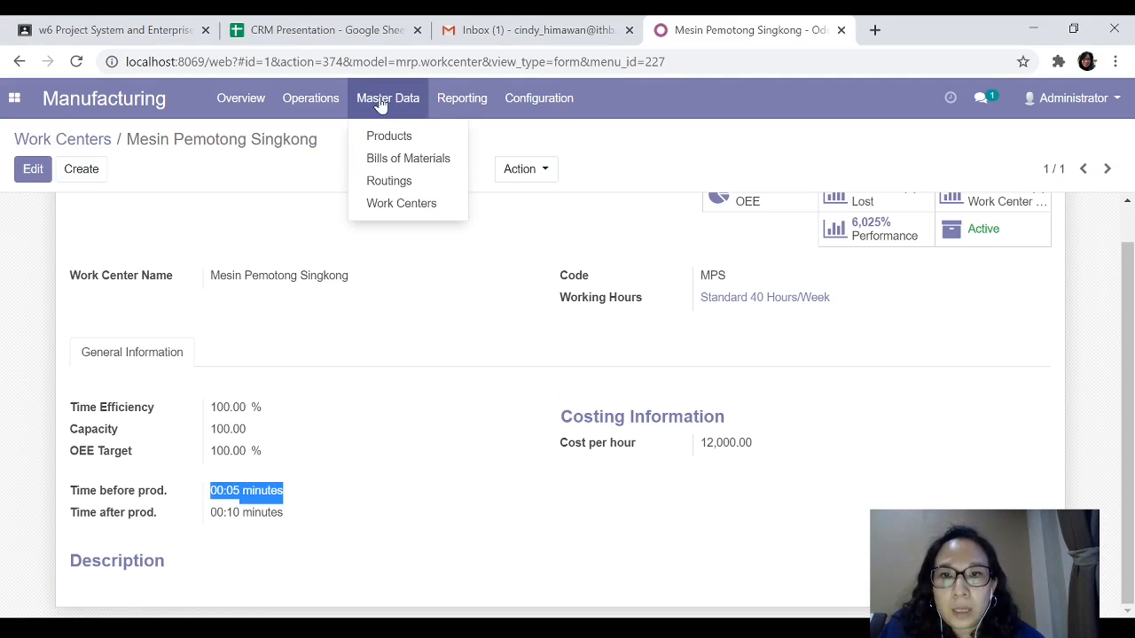
pyautogui.click(399, 182)
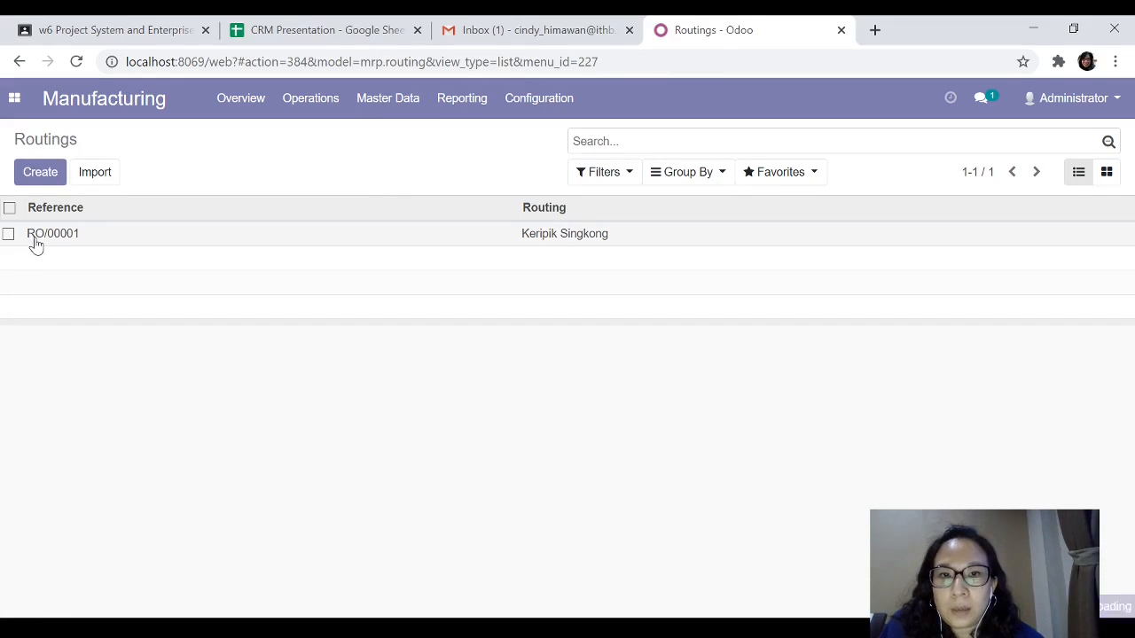
pyautogui.click(34, 244)
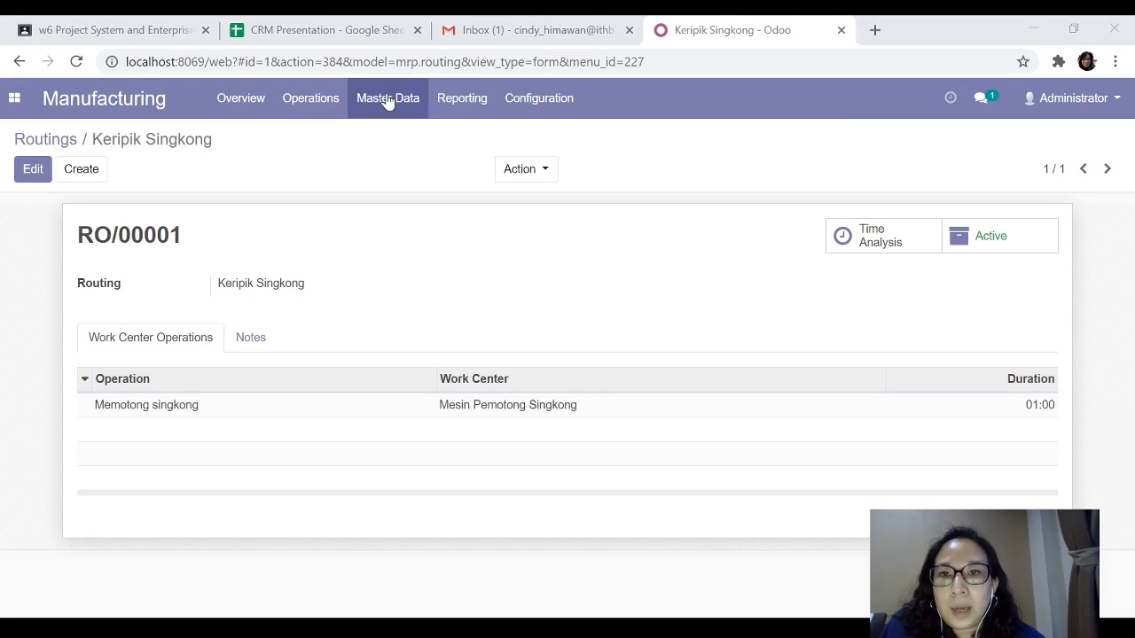
# Step: Start a new manufacturing order with Keripik Singkong as the product to produce
pyautogui.click(238, 105)
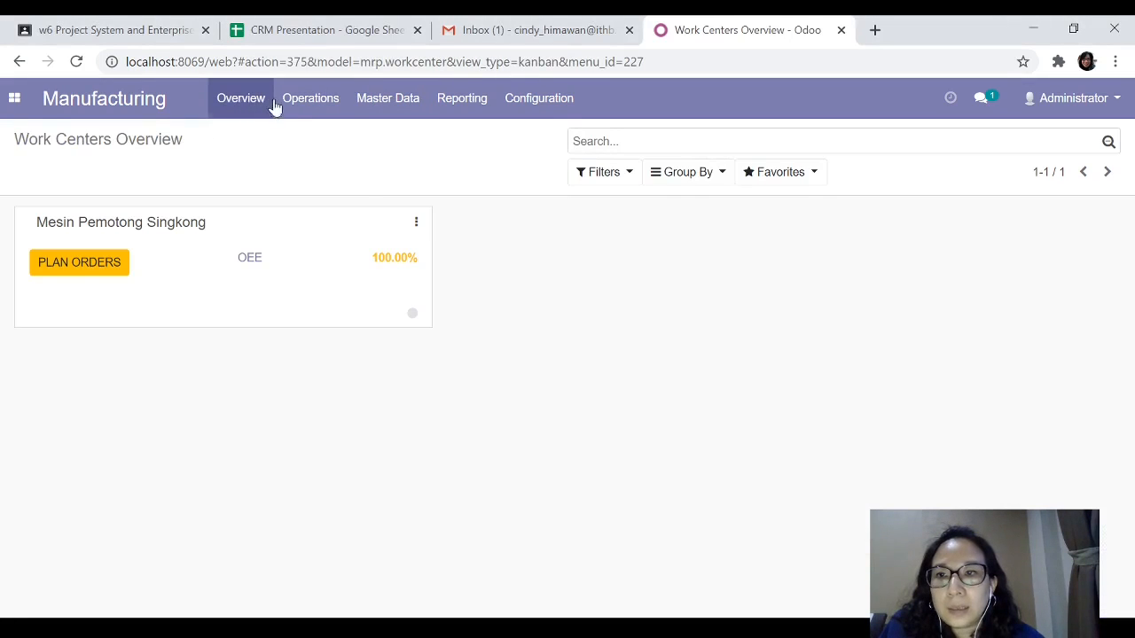
pyautogui.click(284, 103)
pyautogui.click(301, 139)
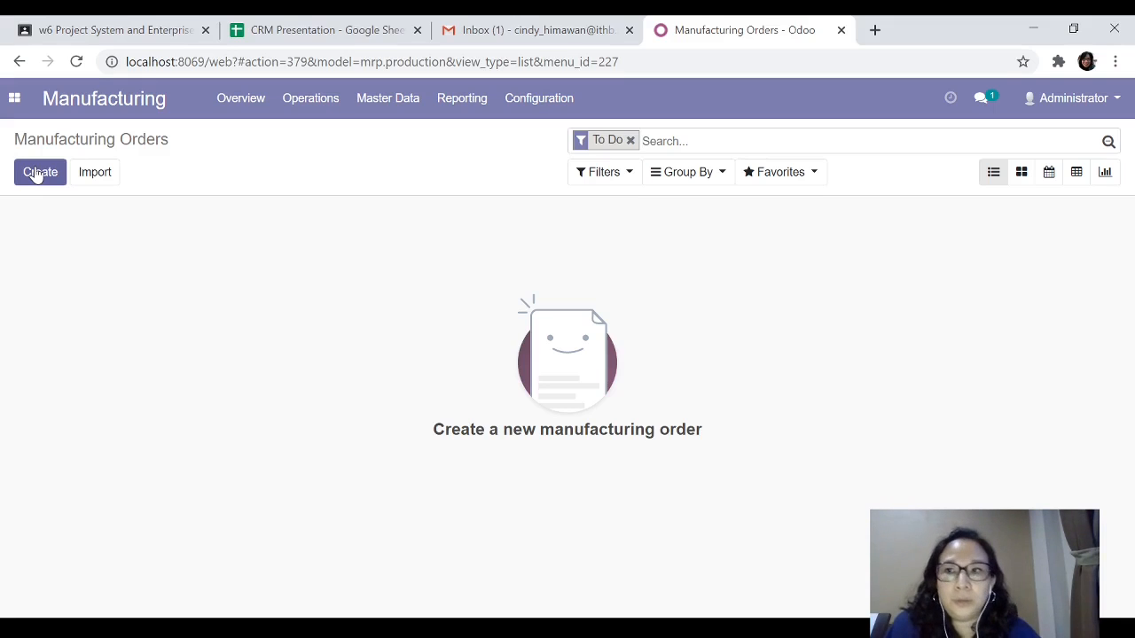
pyautogui.click(37, 175)
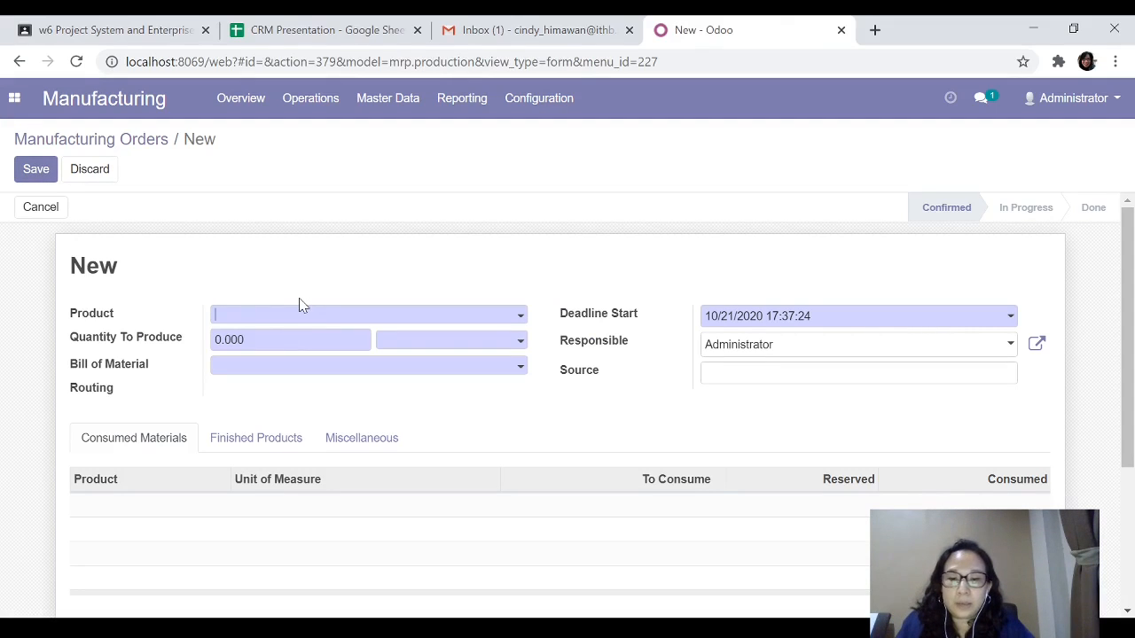
pyautogui.write('kr')
pyautogui.press('BackSpace')
pyautogui.write('r')
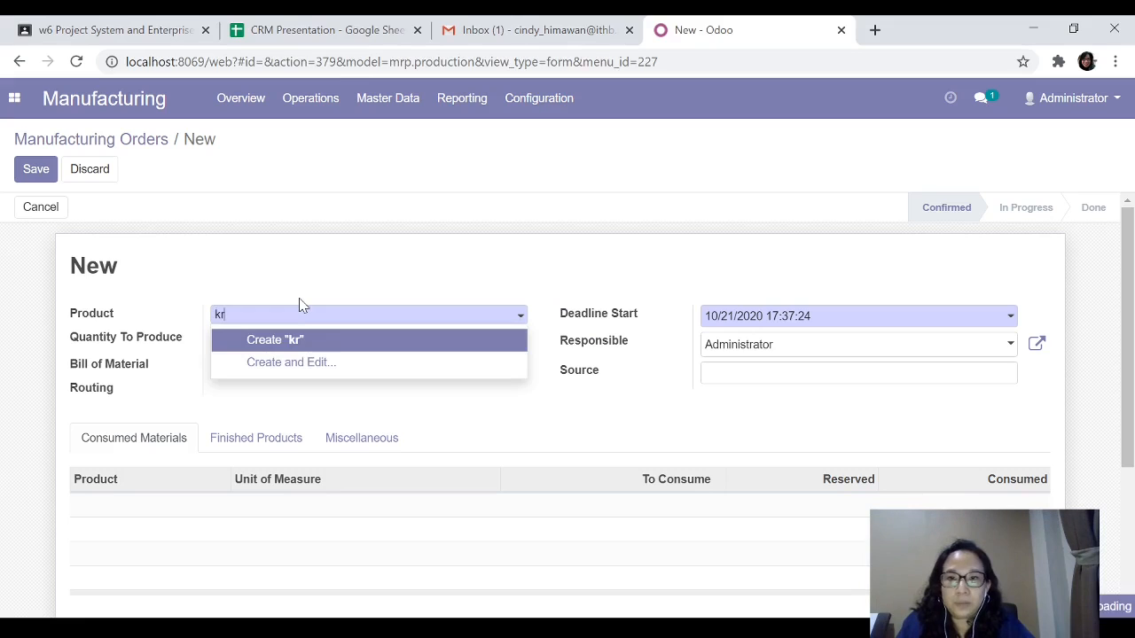
pyautogui.press('BackSpace')
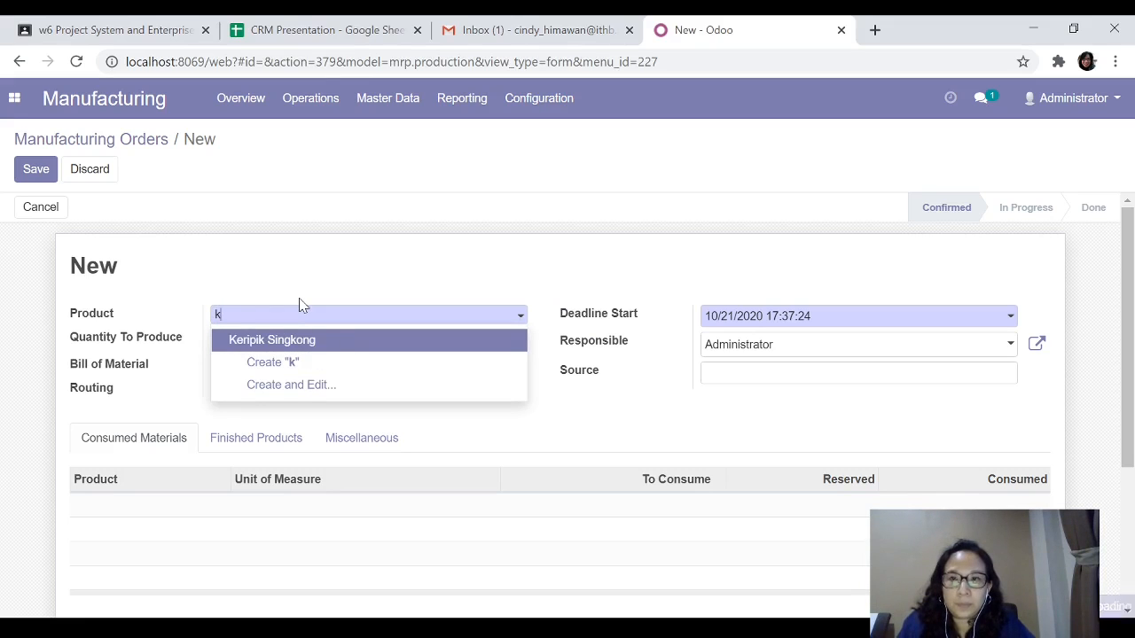
pyautogui.write('e')
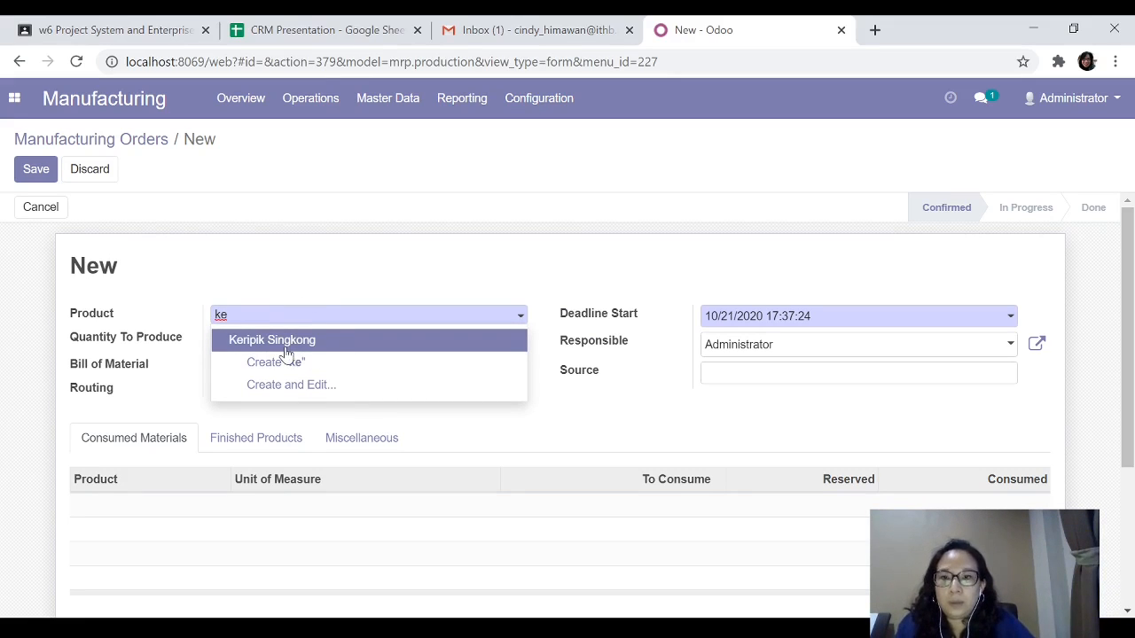
pyautogui.click(287, 347)
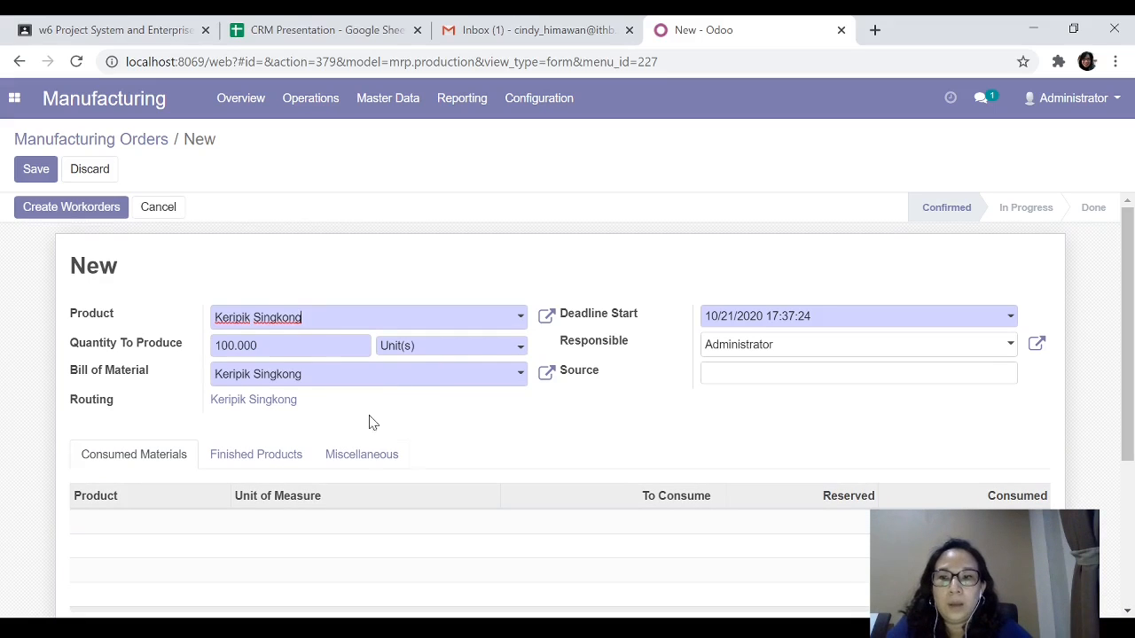
# Step: Create the work orders for the Keripik Singkong manufacturing order and check the availability of its materials
pyautogui.scroll(-1, 222, 506)
pyautogui.scroll(1, 226, 505)
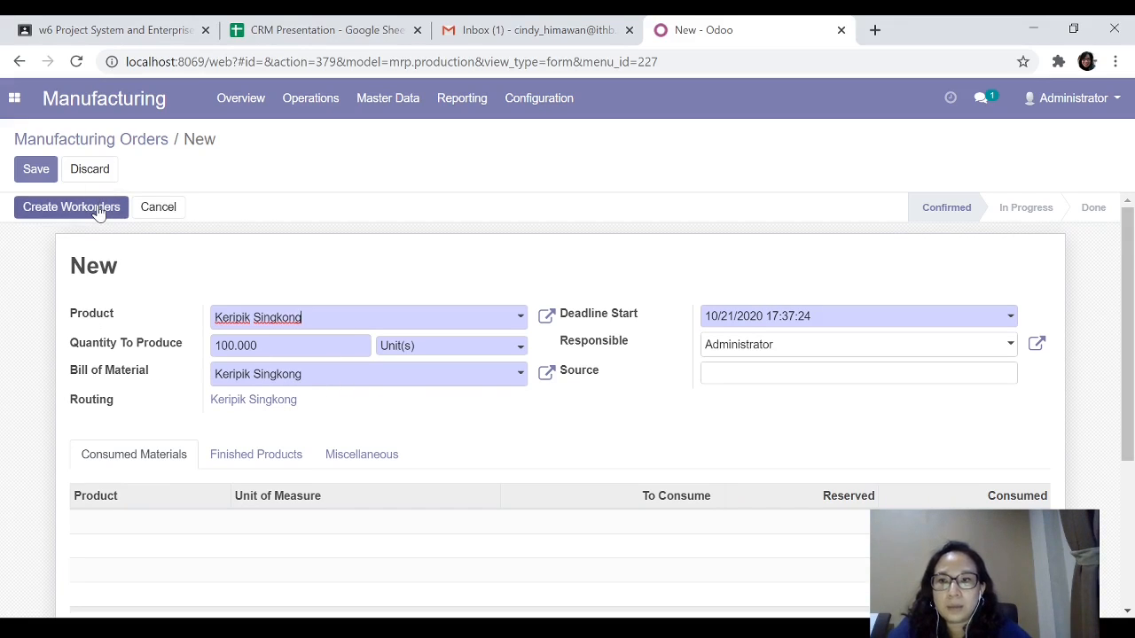
pyautogui.click(71, 207)
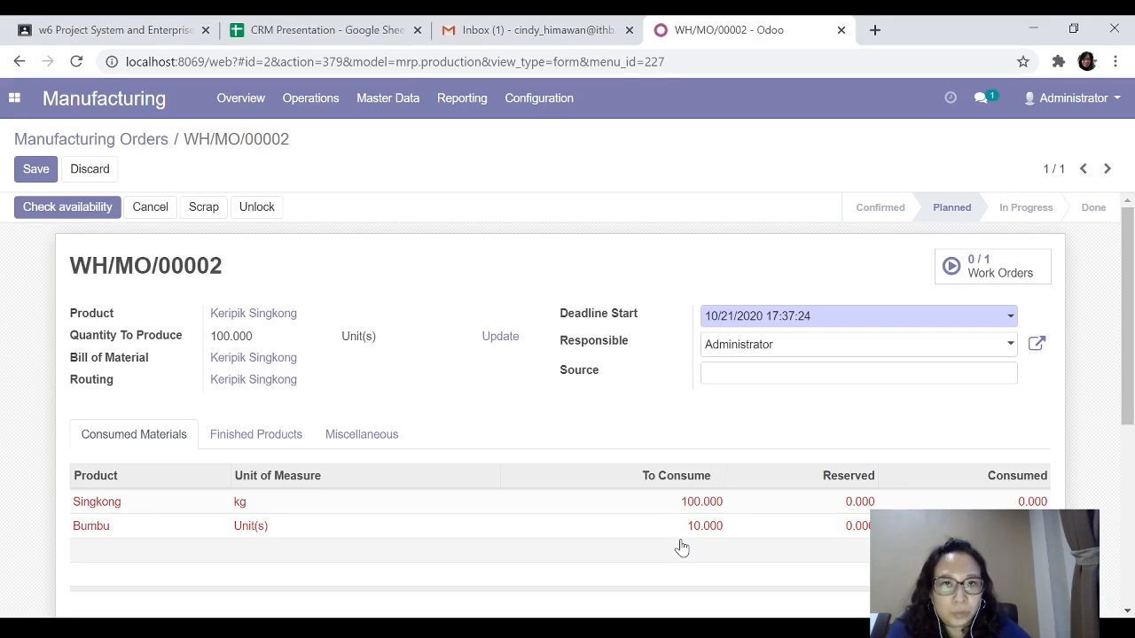
pyautogui.click(40, 208)
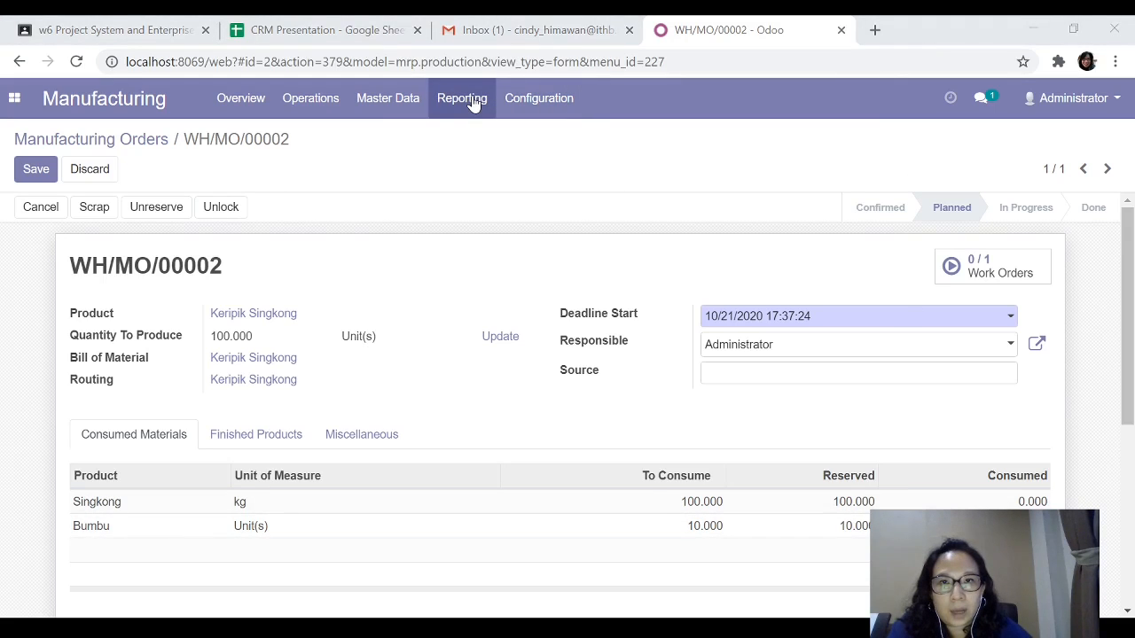
# Step: Open Inventory in a separate browser tab and retrieve the inventory report for the current inventory
pyautogui.click(14, 97)
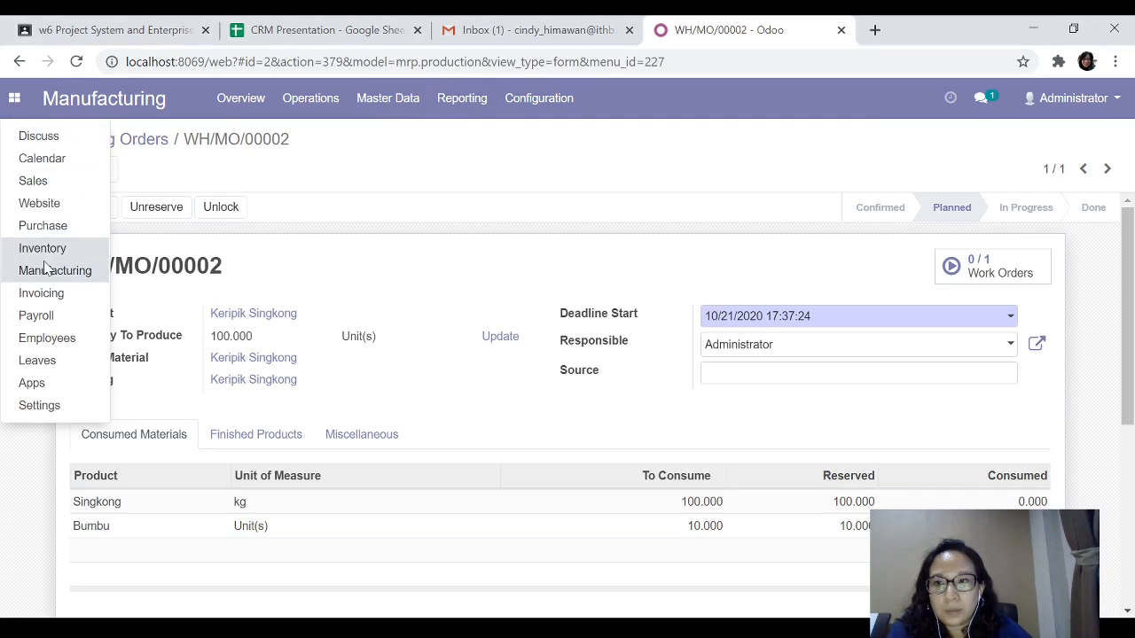
pyautogui.middleClick(19, 253)
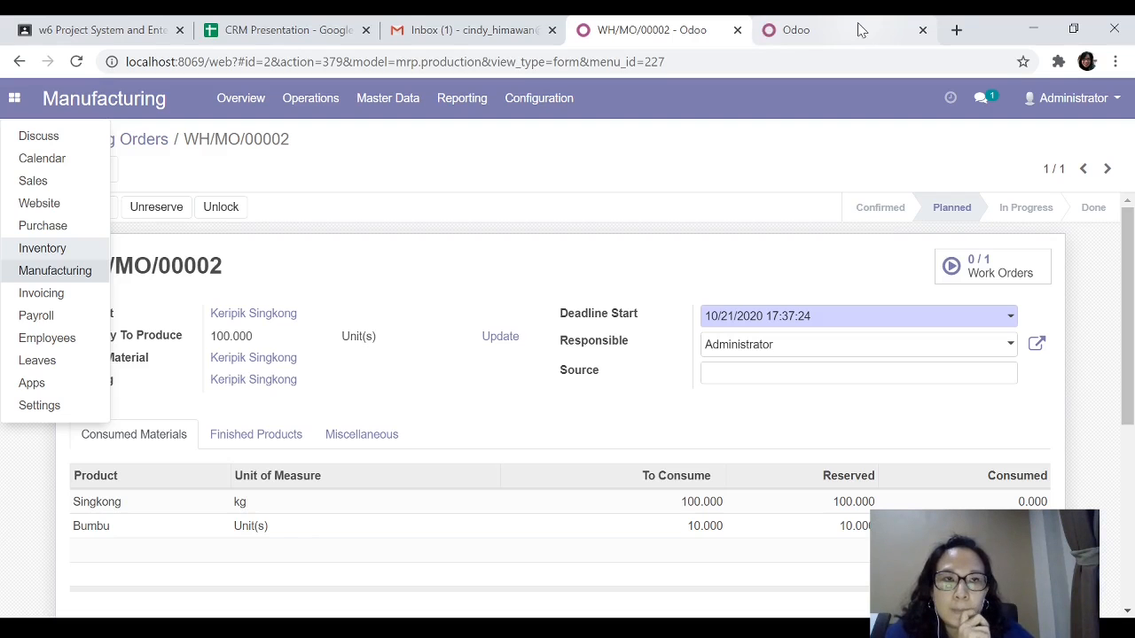
pyautogui.click(857, 30)
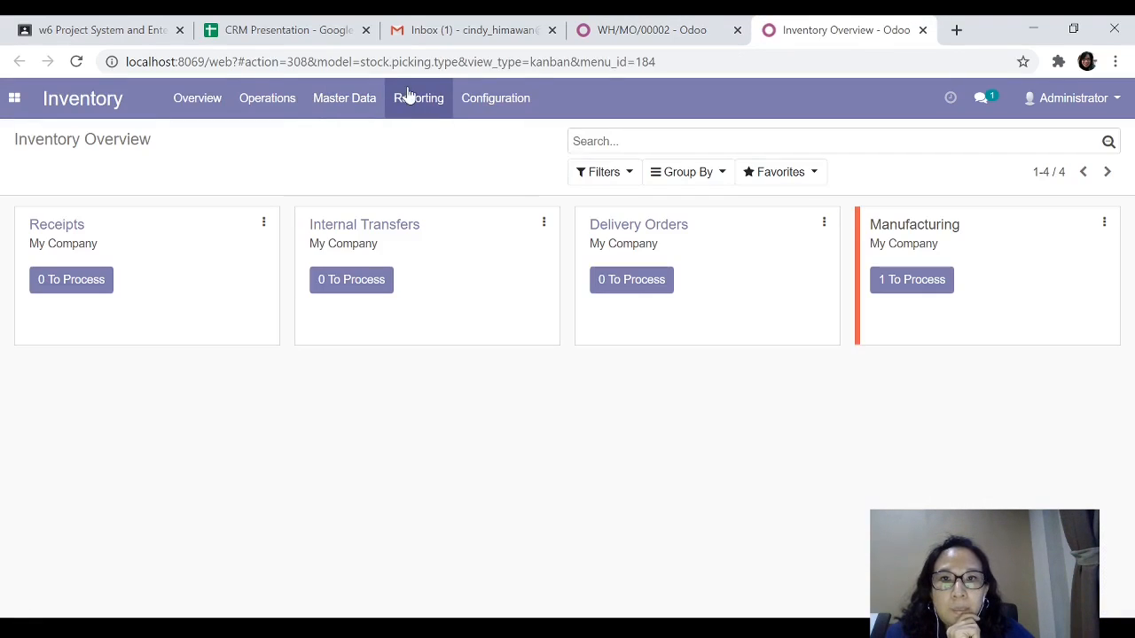
pyautogui.click(416, 111)
pyautogui.click(418, 137)
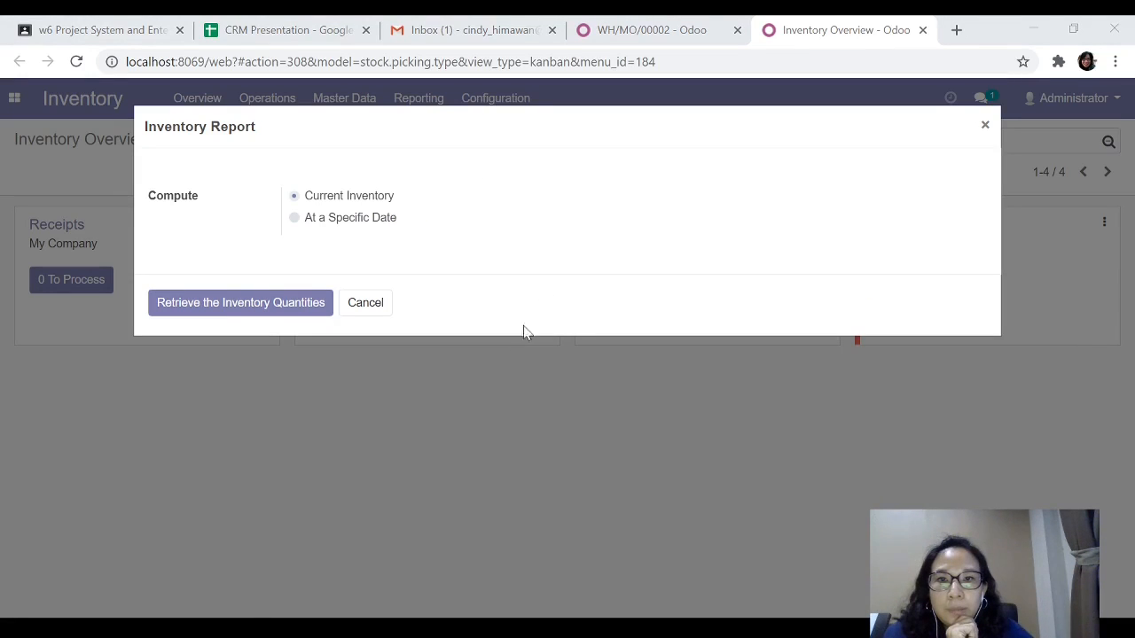
pyautogui.click(250, 314)
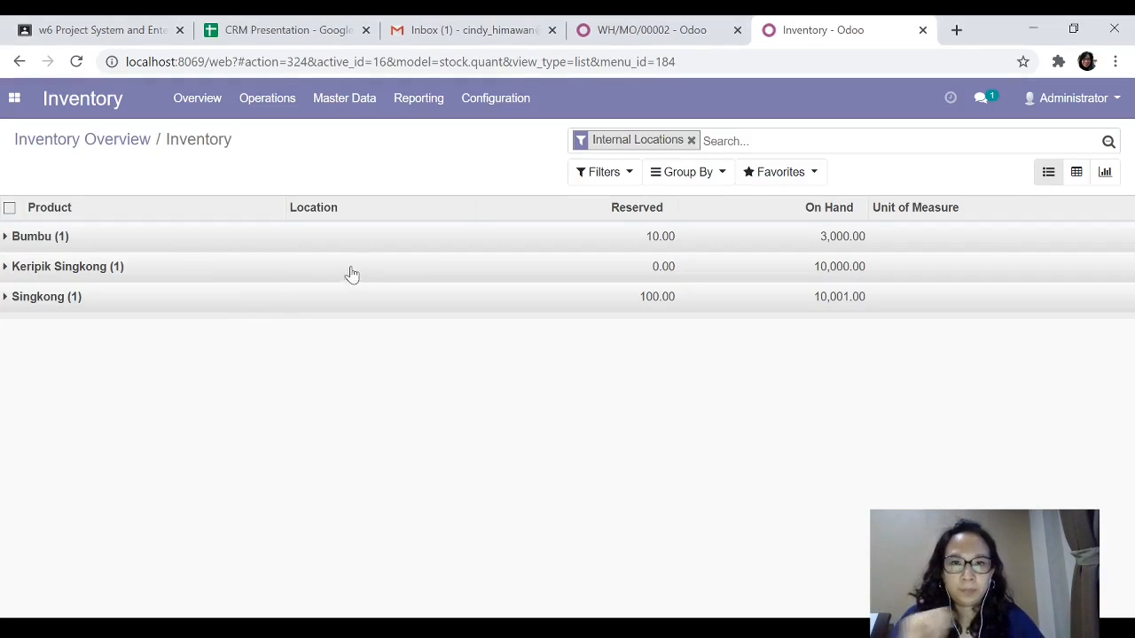
# Step: Expand Keripik Singkong, Singkong and Bumbu in the inventory report to view their stock by location
pyautogui.click(9, 266)
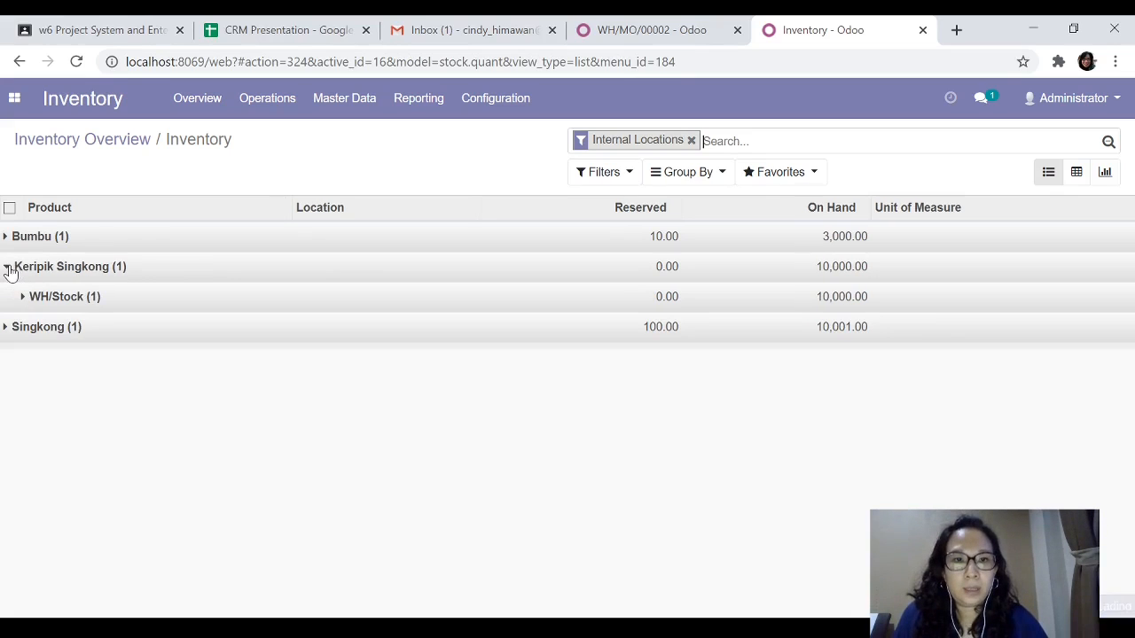
pyautogui.click(8, 328)
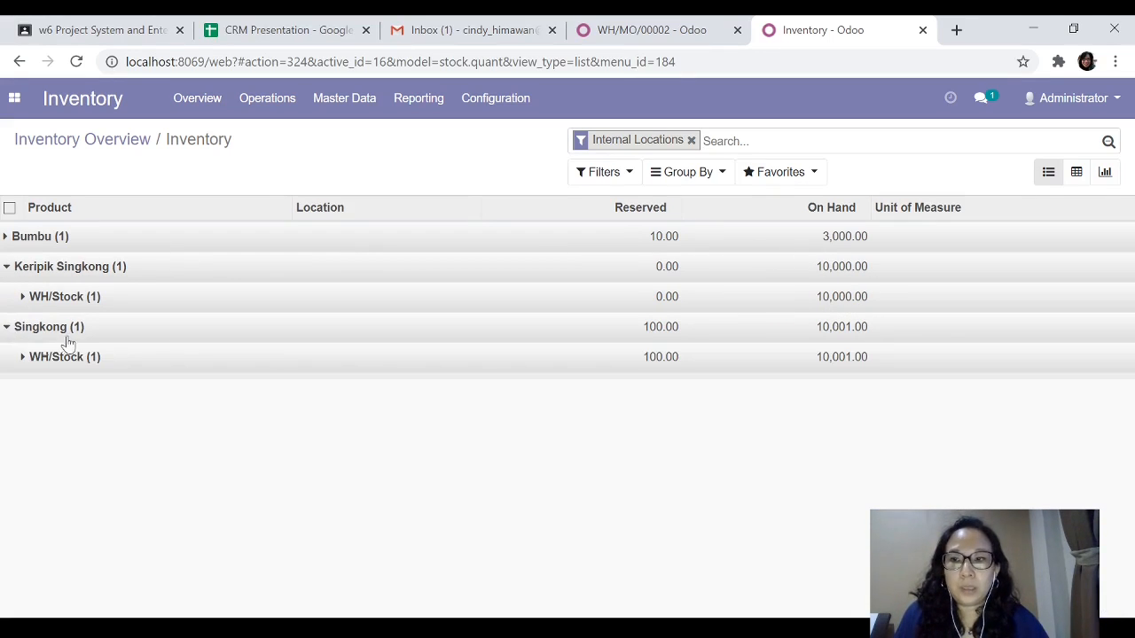
pyautogui.click(7, 236)
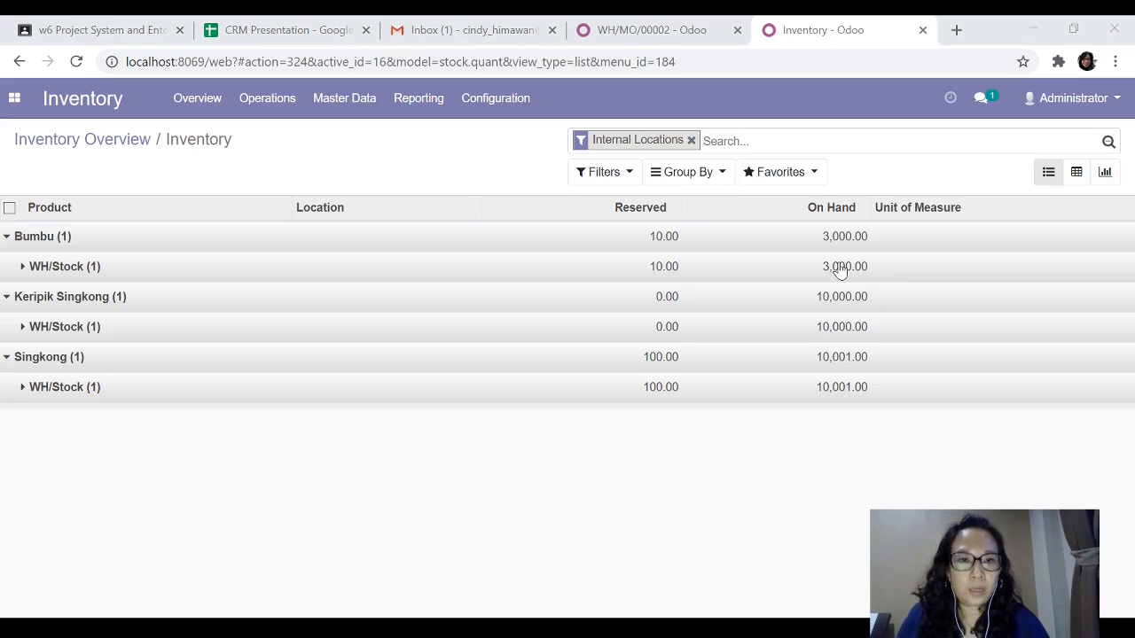
# Step: Compare the material quantities in the manufacturing order with the reserved stock in the inventory report, finishing on the order
pyautogui.click(644, 29)
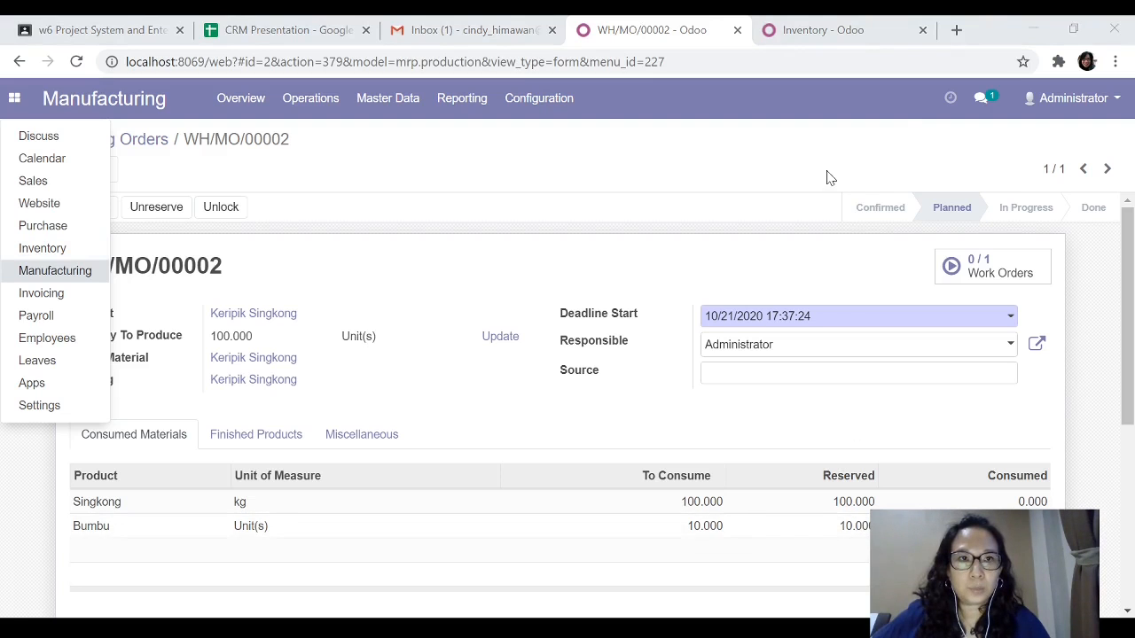
pyautogui.click(823, 27)
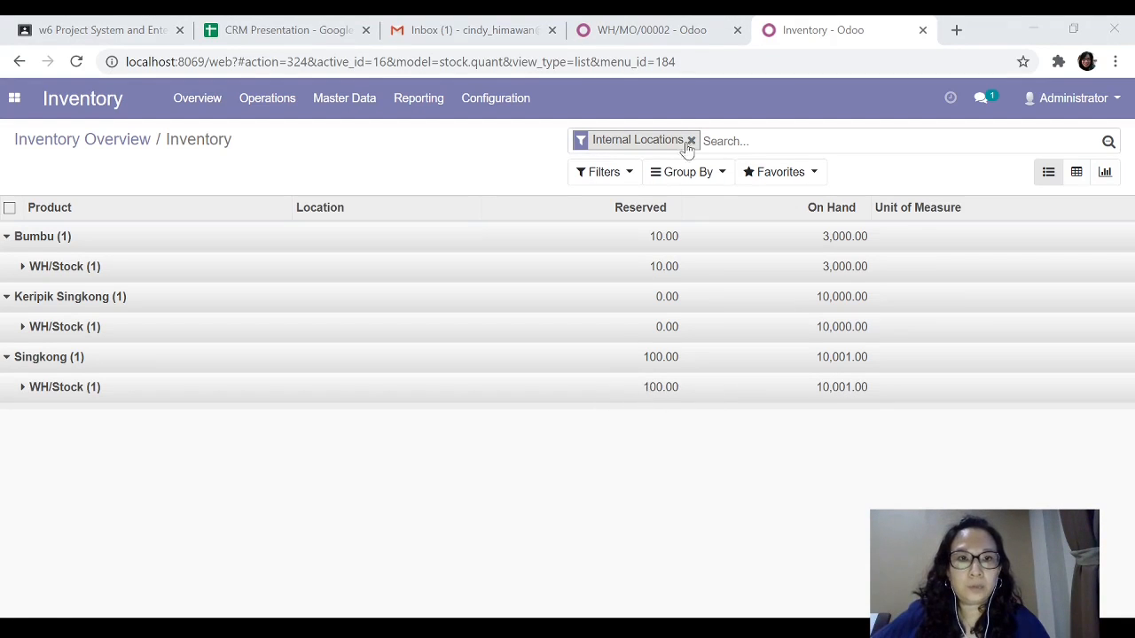
pyautogui.click(665, 31)
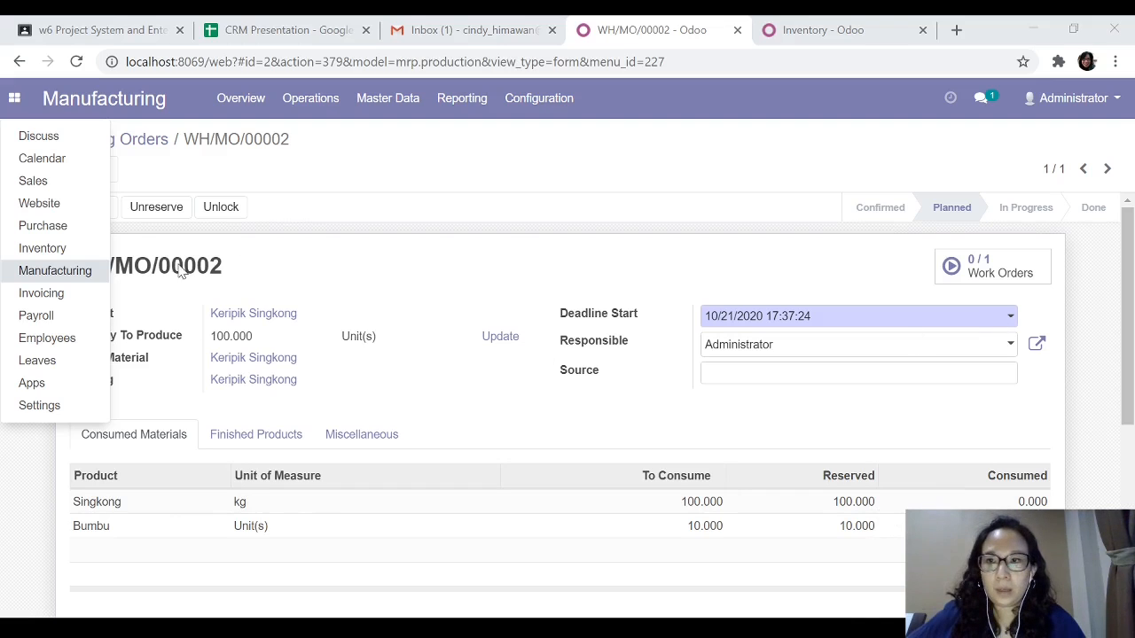
pyautogui.click(493, 236)
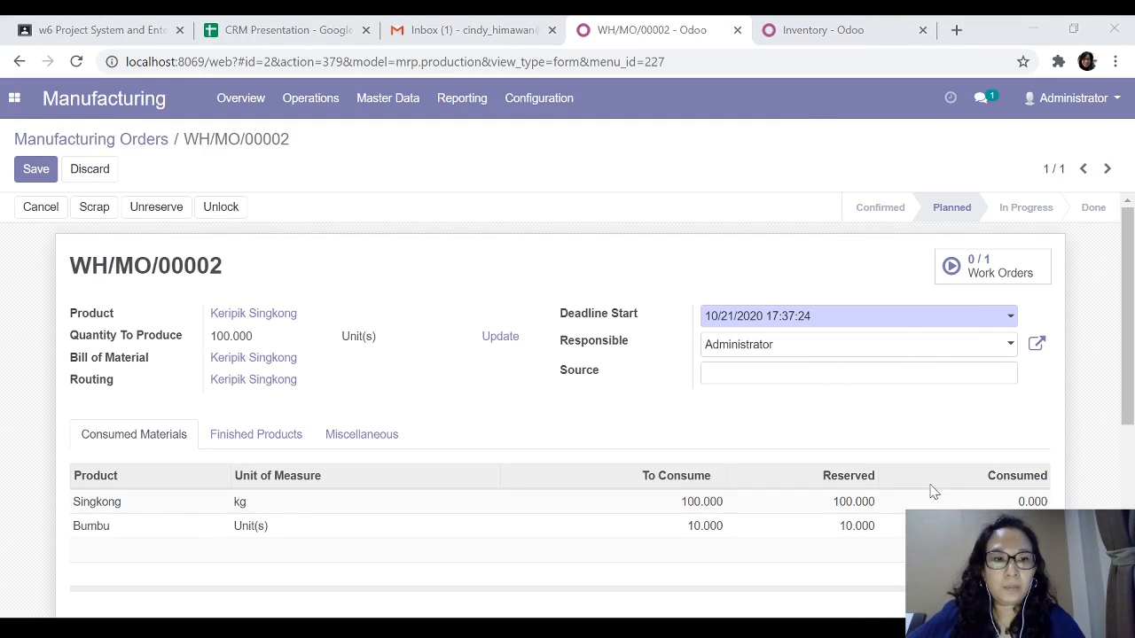
# Step: Open the manufacturing order's Memotong singkong work order and start working on it
pyautogui.click(971, 281)
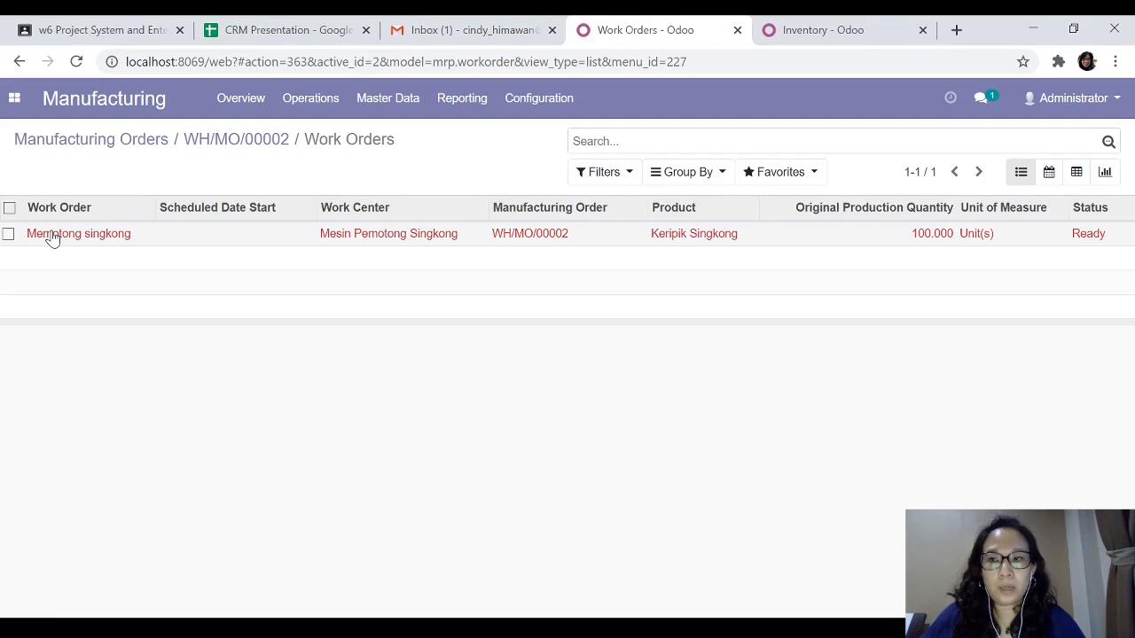
pyautogui.click(357, 237)
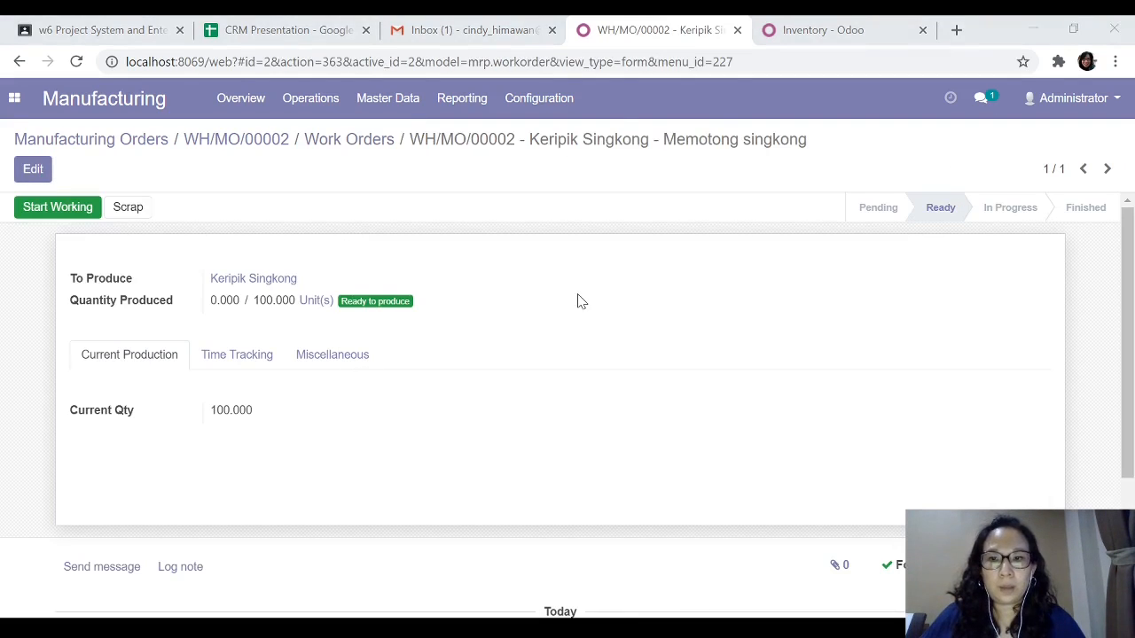
pyautogui.click(54, 213)
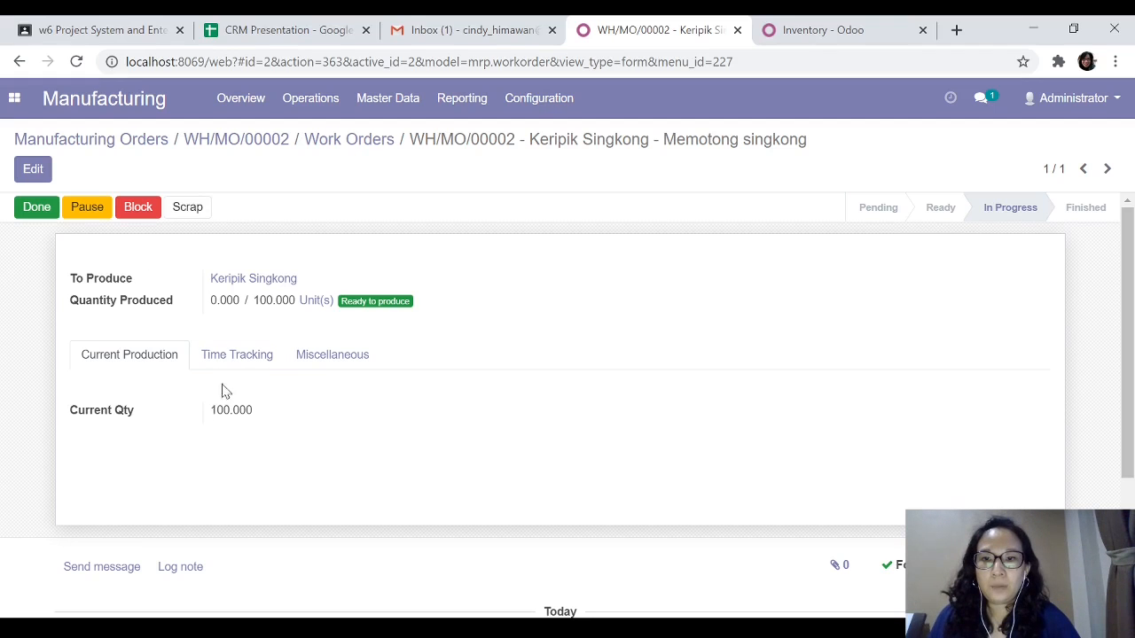
# Step: Examine the work order's time tracking details, including its effective date, expected duration and real duration
pyautogui.click(232, 361)
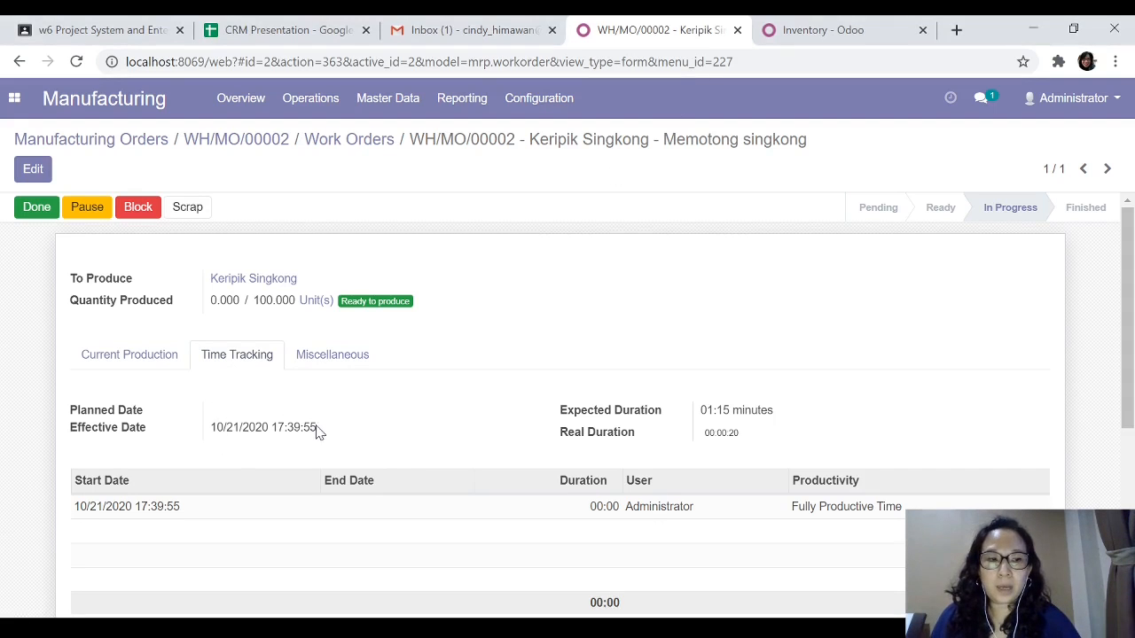
pyautogui.moveTo(317, 430)
pyautogui.mouseDown()
pyautogui.moveTo(260, 423)
pyautogui.moveTo(323, 428)
pyautogui.mouseUp()
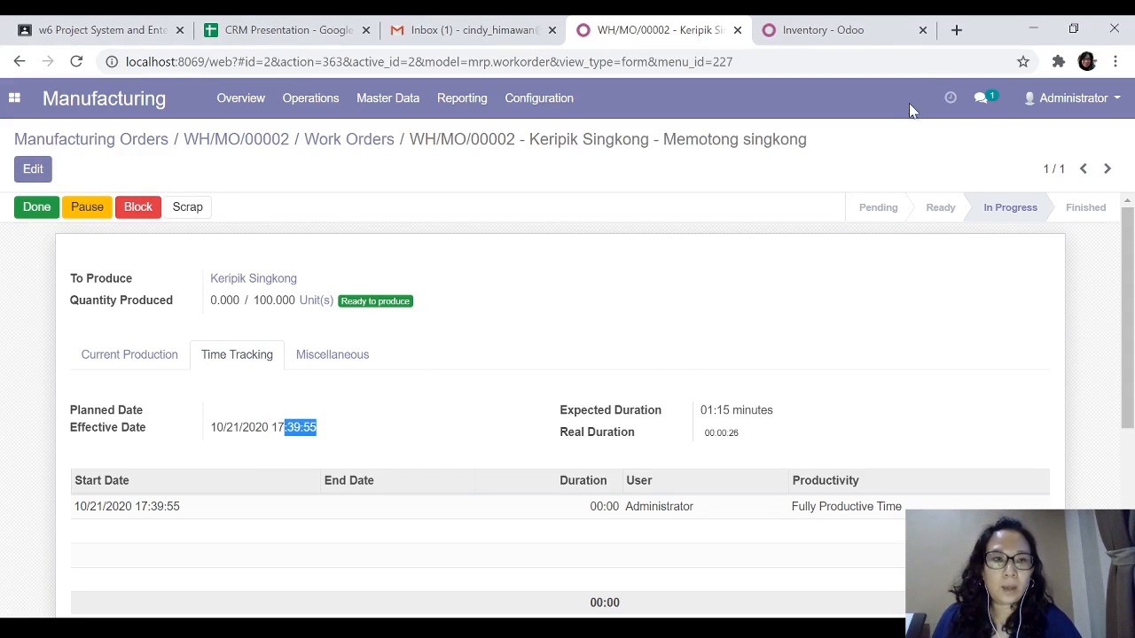
pyautogui.click(920, 75)
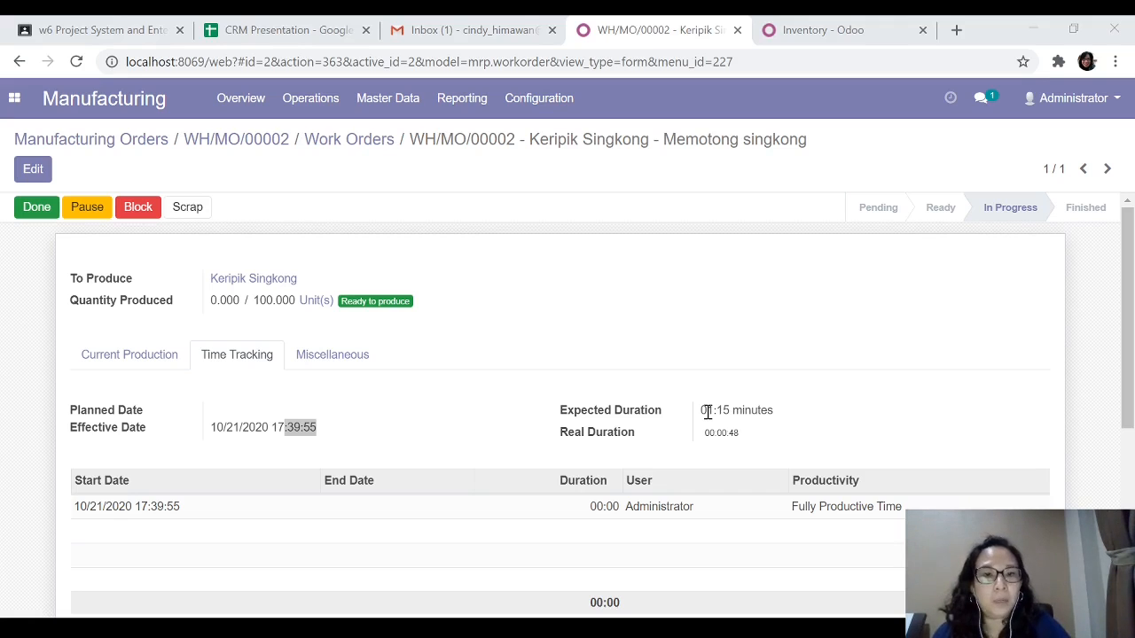
# Step: Mark the Memotong singkong work order as done and return to manufacturing order WH/MO/00002
pyautogui.click(749, 436)
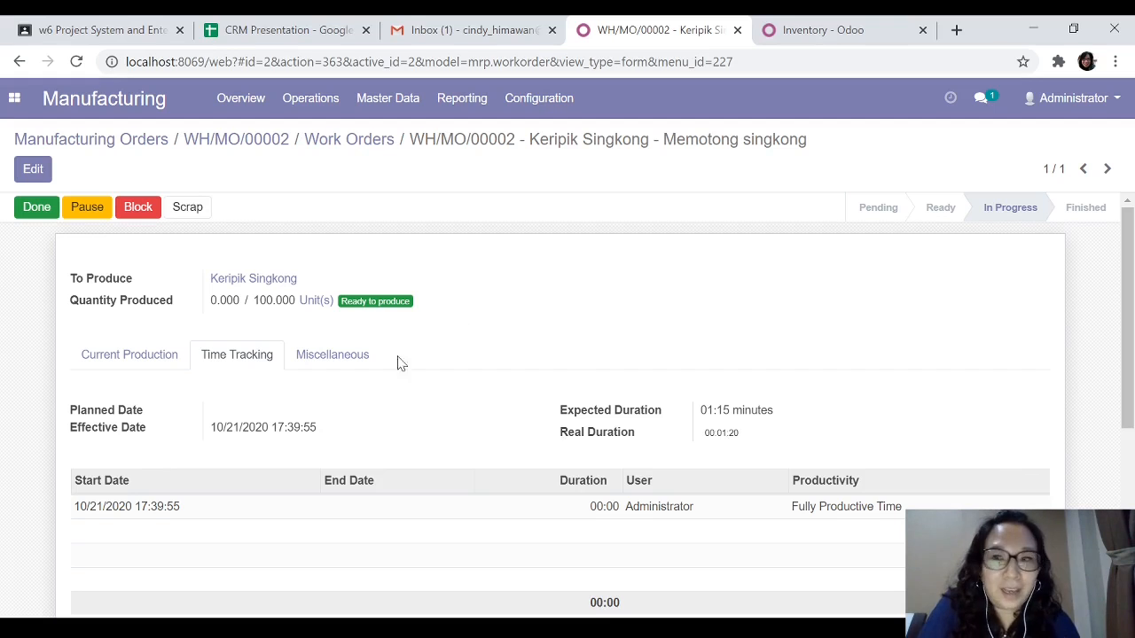
pyautogui.click(33, 214)
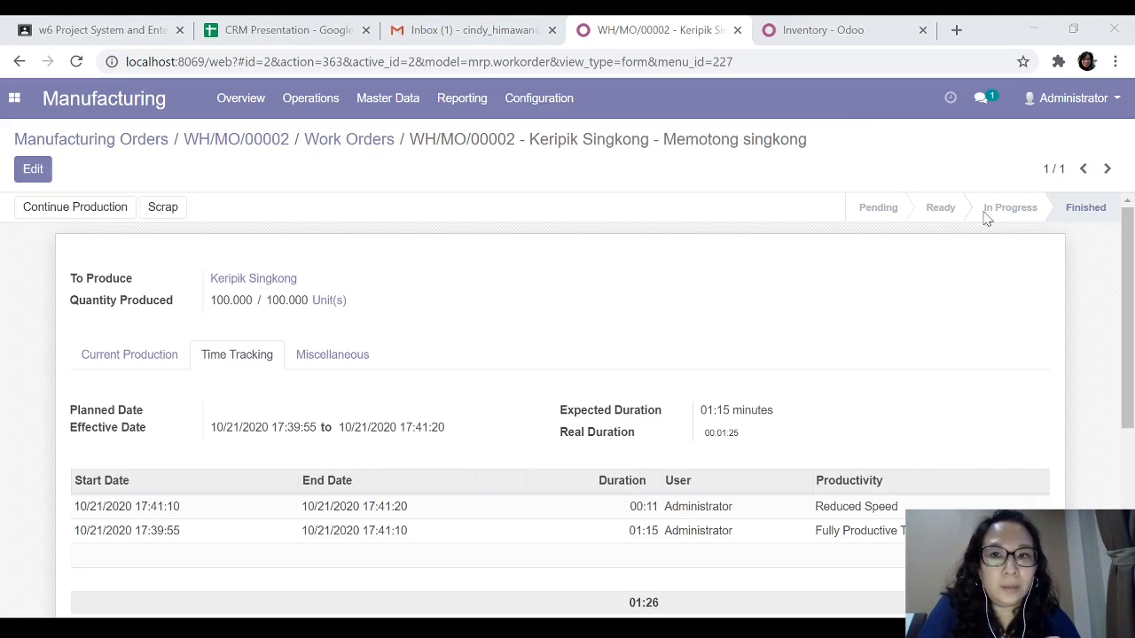
pyautogui.click(269, 144)
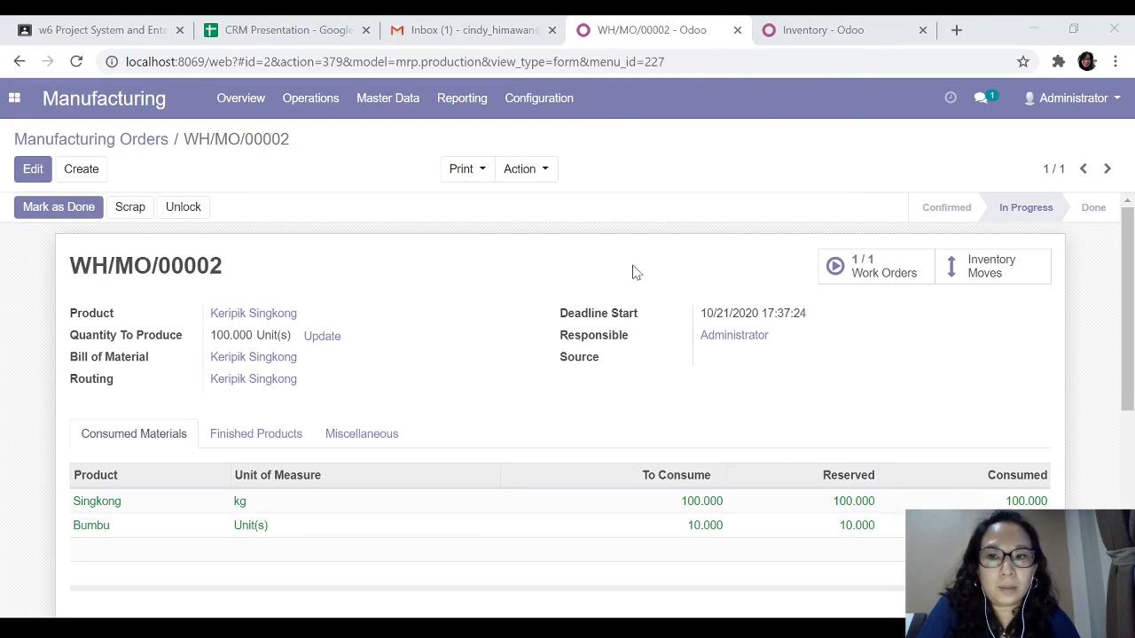
# Step: Refresh the inventory report and check the reserved and on-hand stock of Bumbu and Singkong by location
pyautogui.click(824, 26)
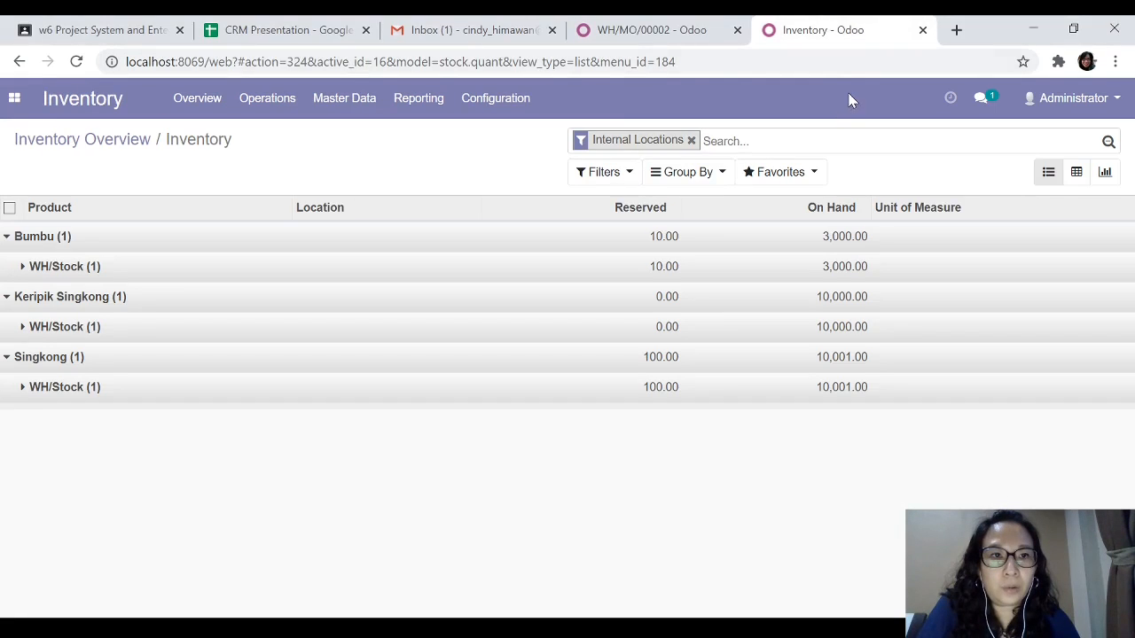
pyautogui.click(81, 64)
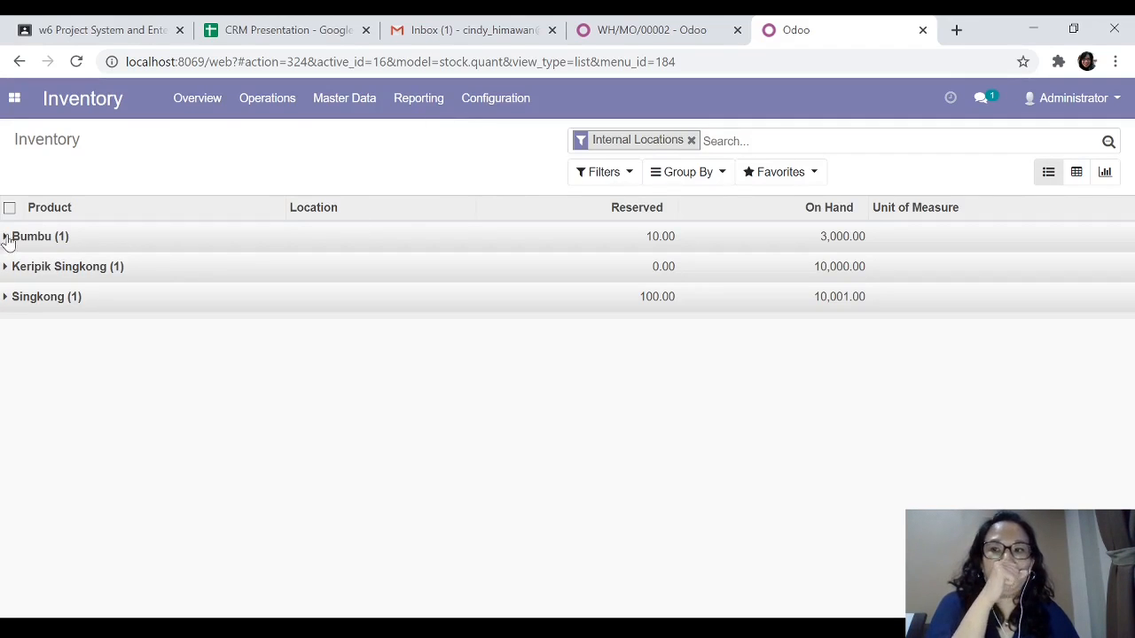
pyautogui.click(6, 237)
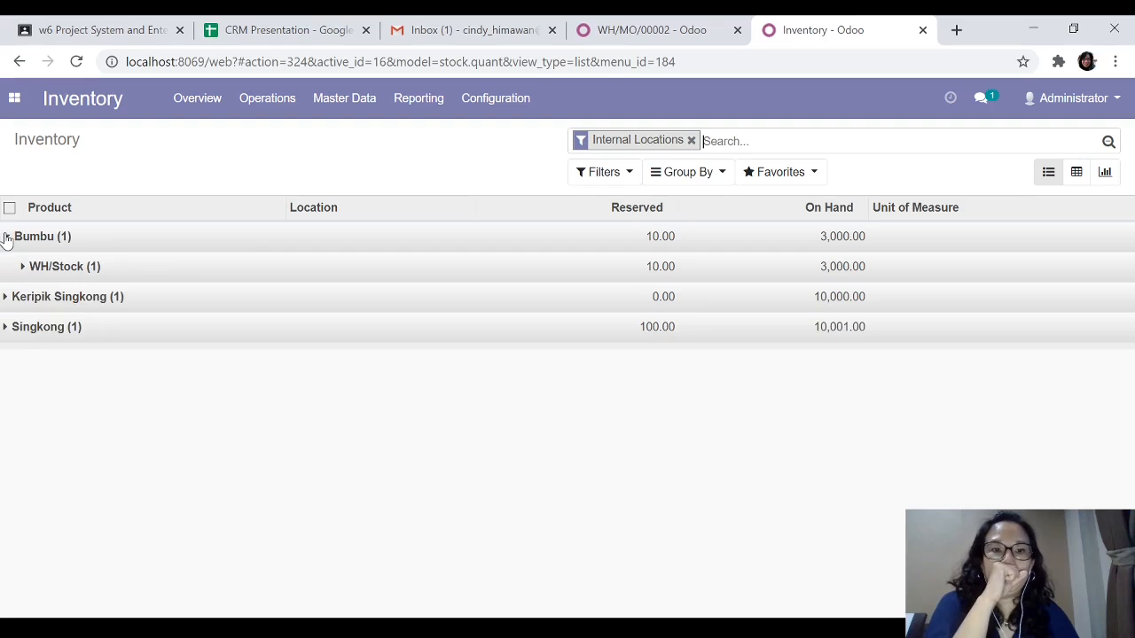
pyautogui.click(7, 328)
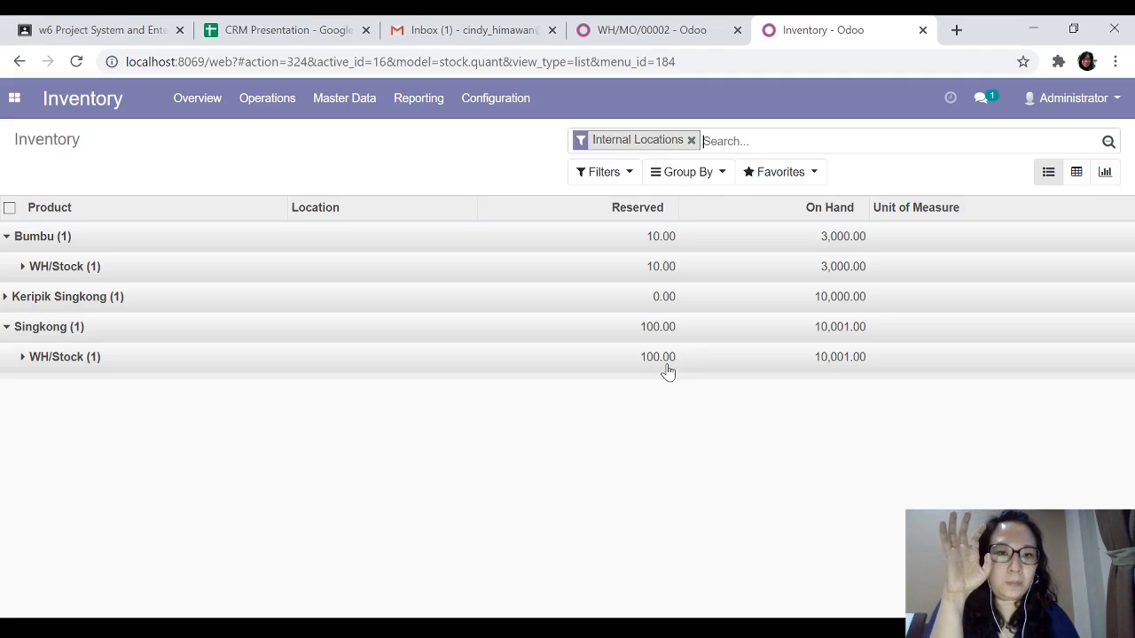
# Step: Return to manufacturing order WH/MO/00002 and mark it as done
pyautogui.click(667, 31)
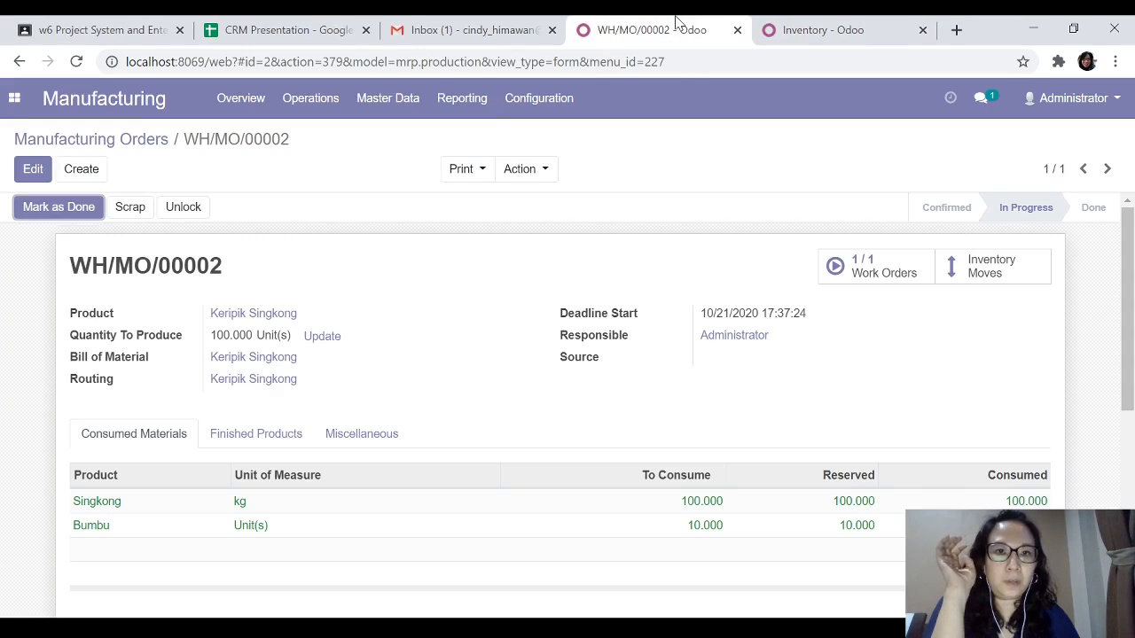
pyautogui.click(78, 209)
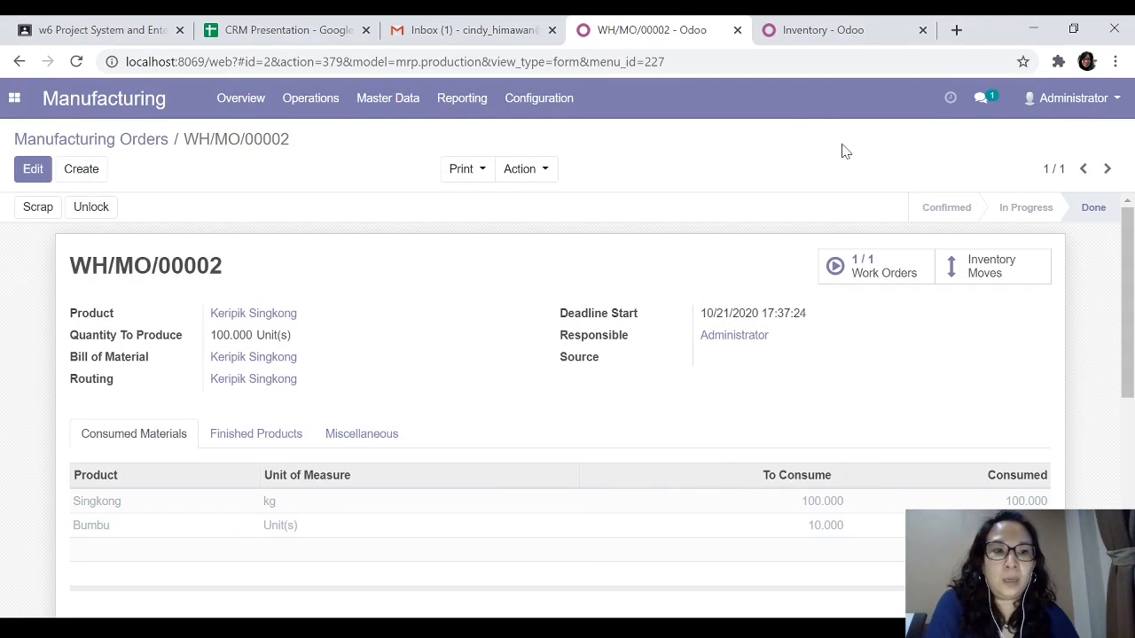
# Step: Reload the inventory report and expand Bumbu, Singkong and Keripik Singkong to review stock after production, down to the Keripik Singkong stock line
pyautogui.click(789, 35)
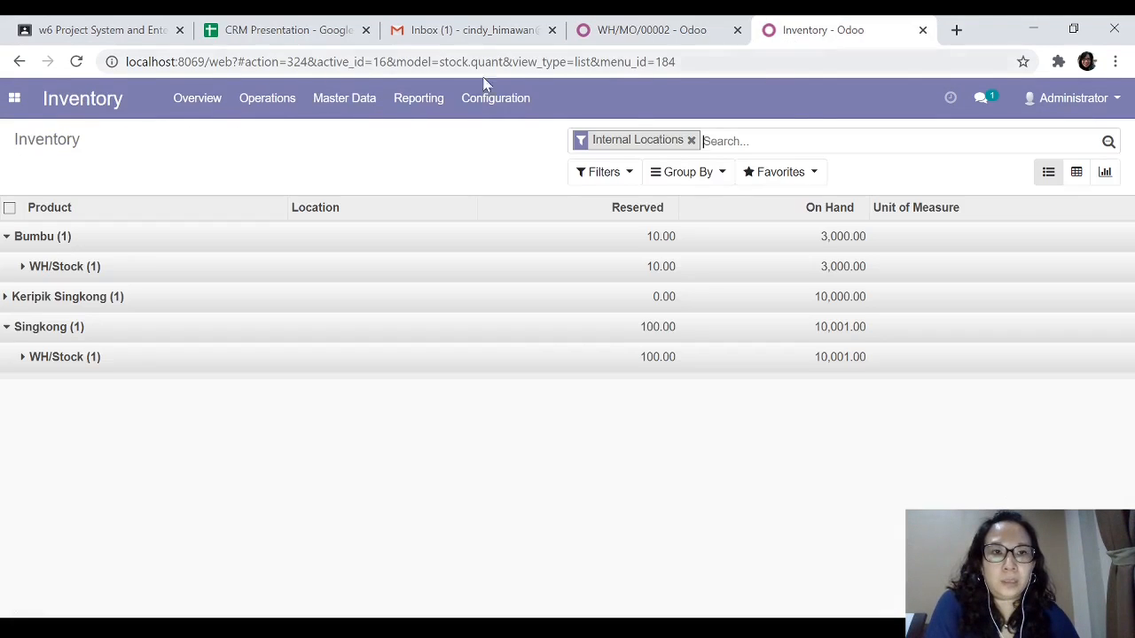
pyautogui.click(75, 62)
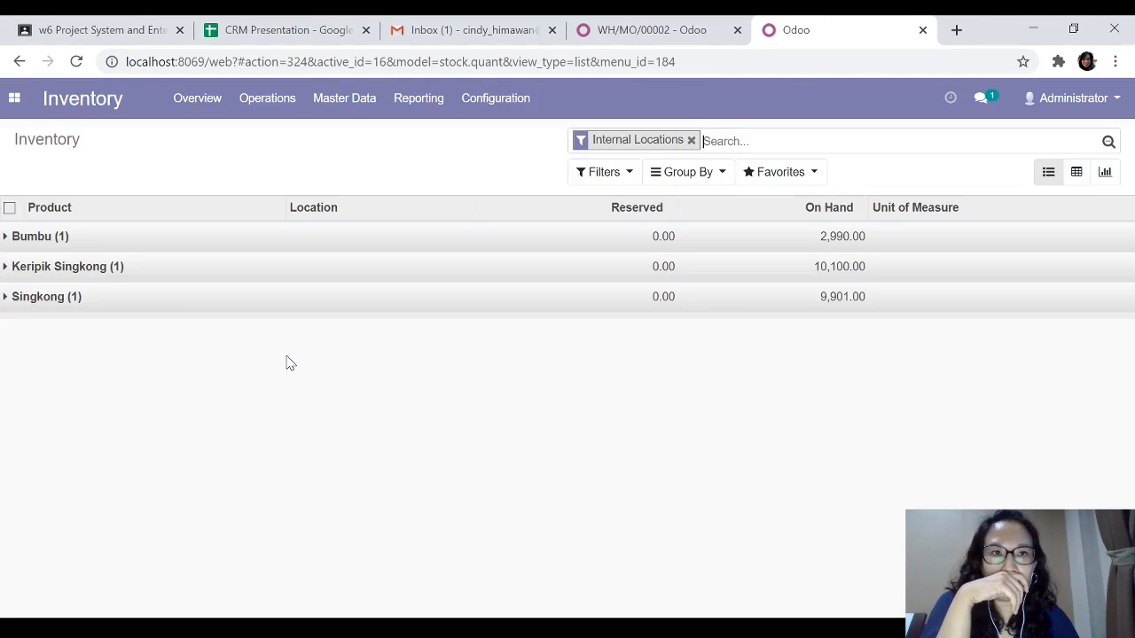
pyautogui.click(4, 237)
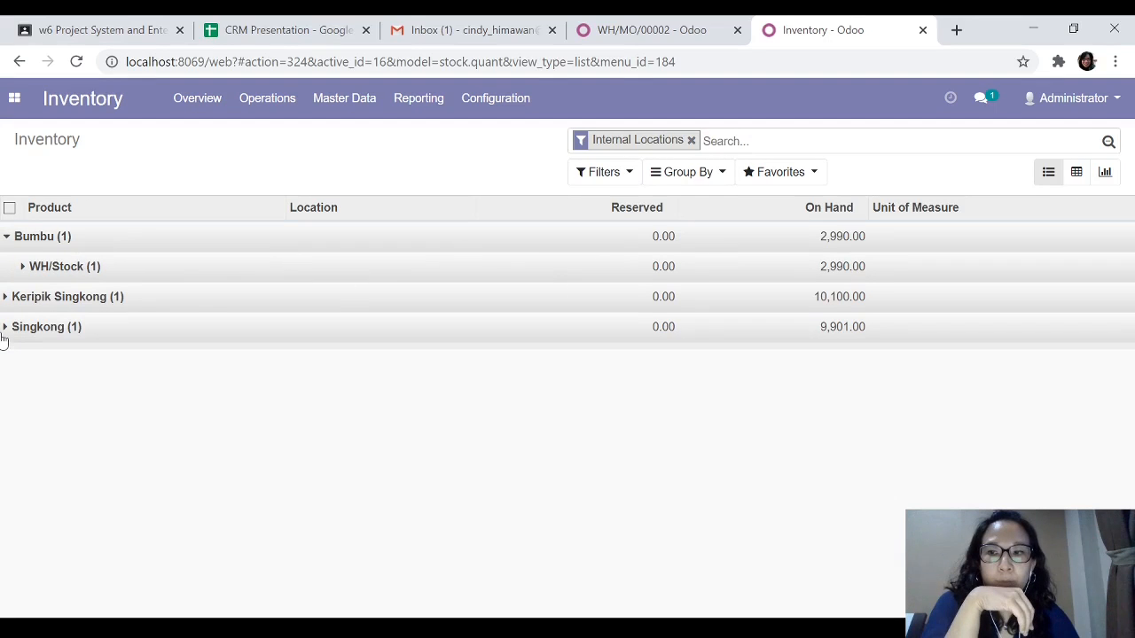
pyautogui.click(4, 328)
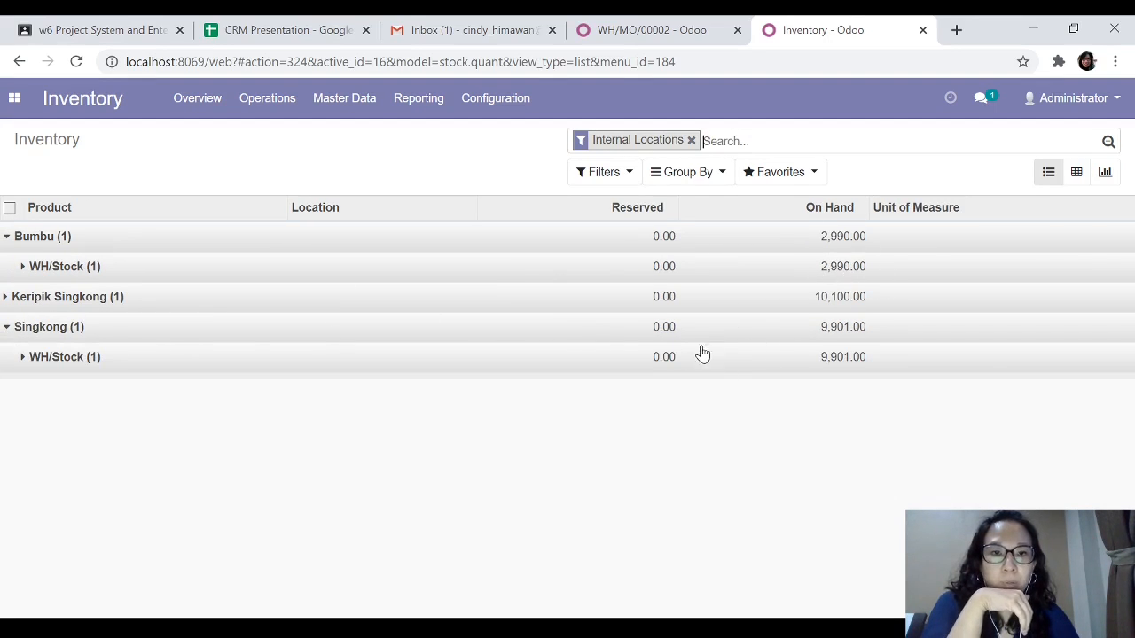
pyautogui.click(8, 297)
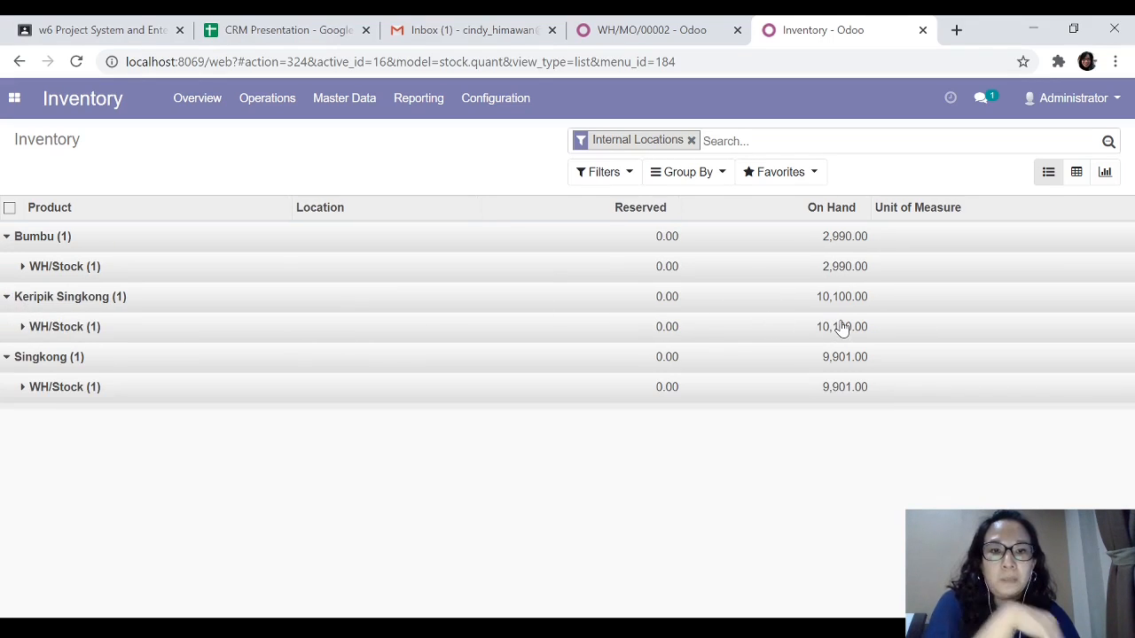
pyautogui.click(23, 328)
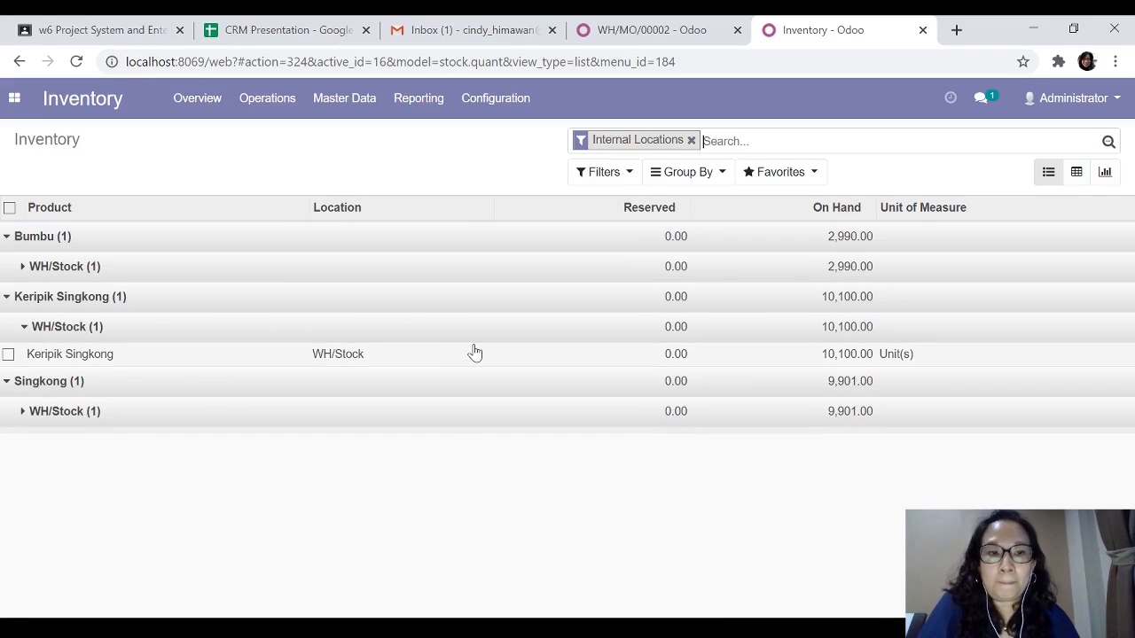
# Step: Open the Product Moves report and expand Bumbu, Keripik Singkong and Singkong to review their stock movements
pyautogui.click(415, 101)
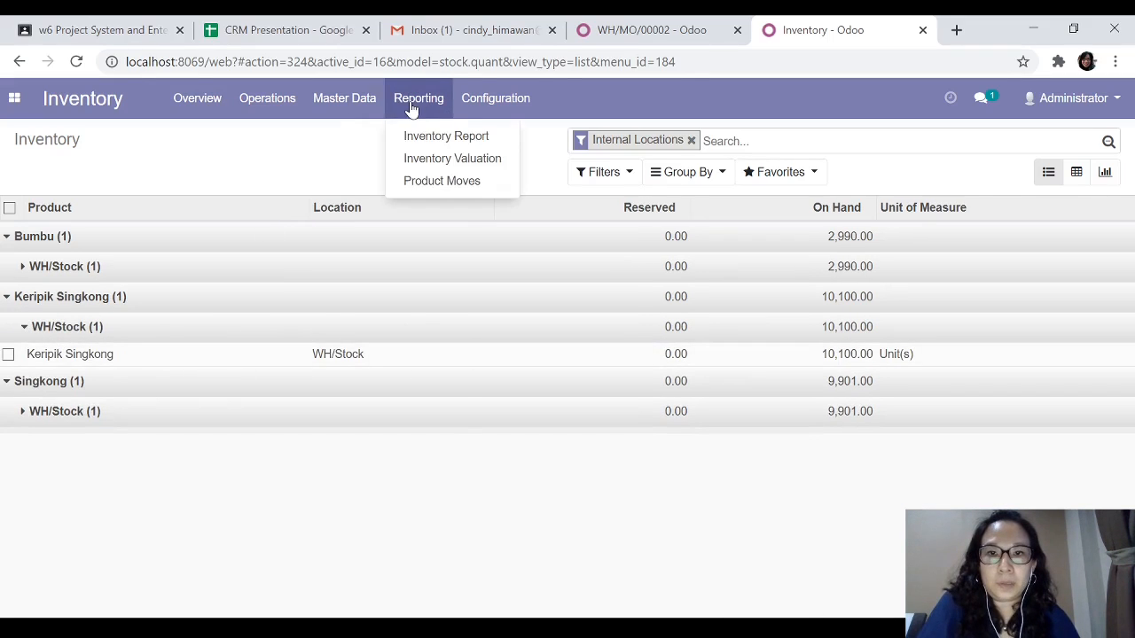
pyautogui.click(419, 182)
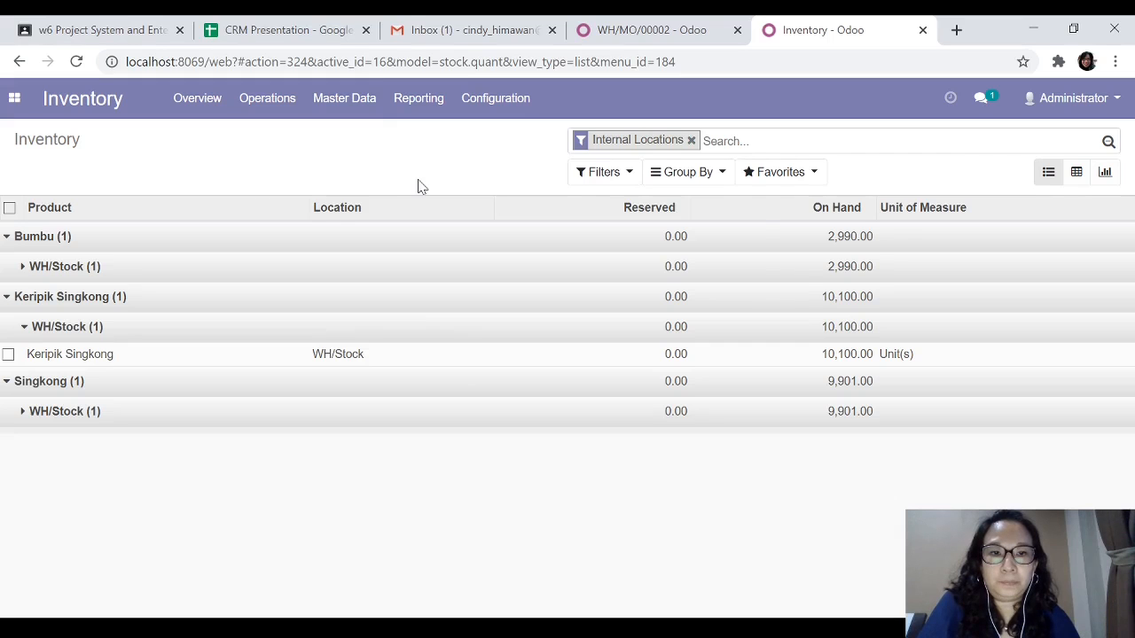
pyautogui.click(6, 241)
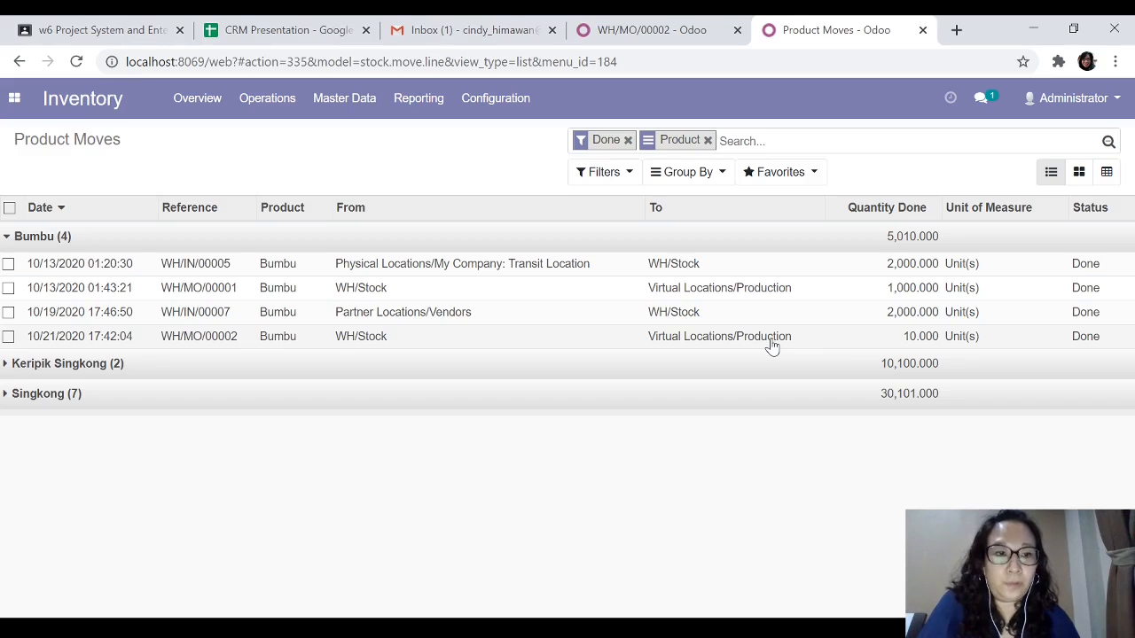
pyautogui.click(4, 365)
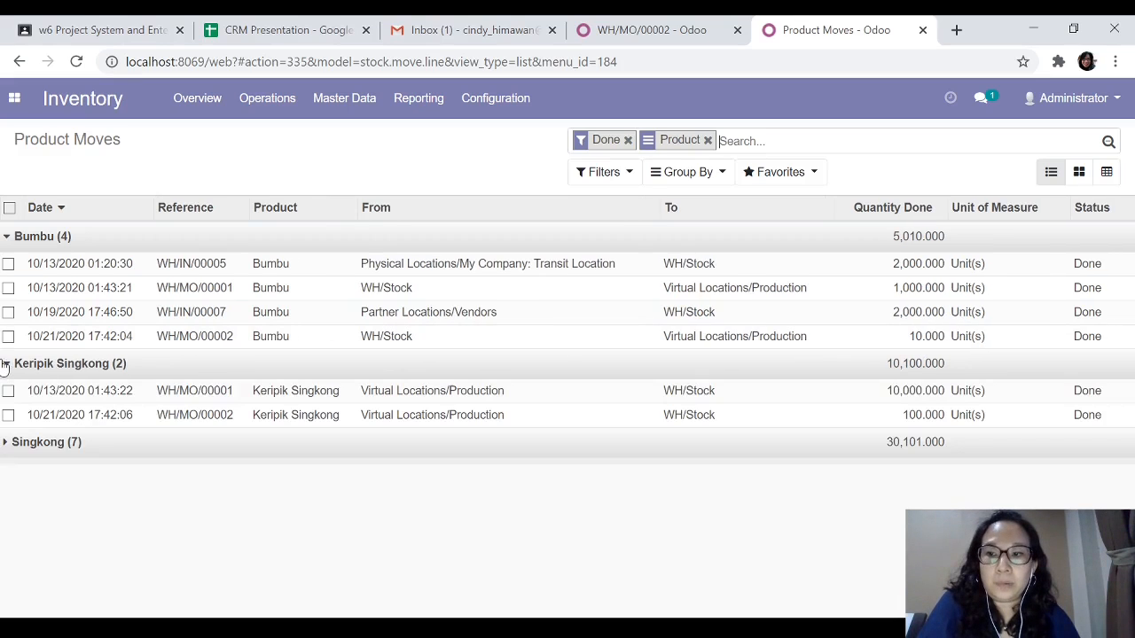
pyautogui.click(4, 447)
pyautogui.scroll(-1, 363, 394)
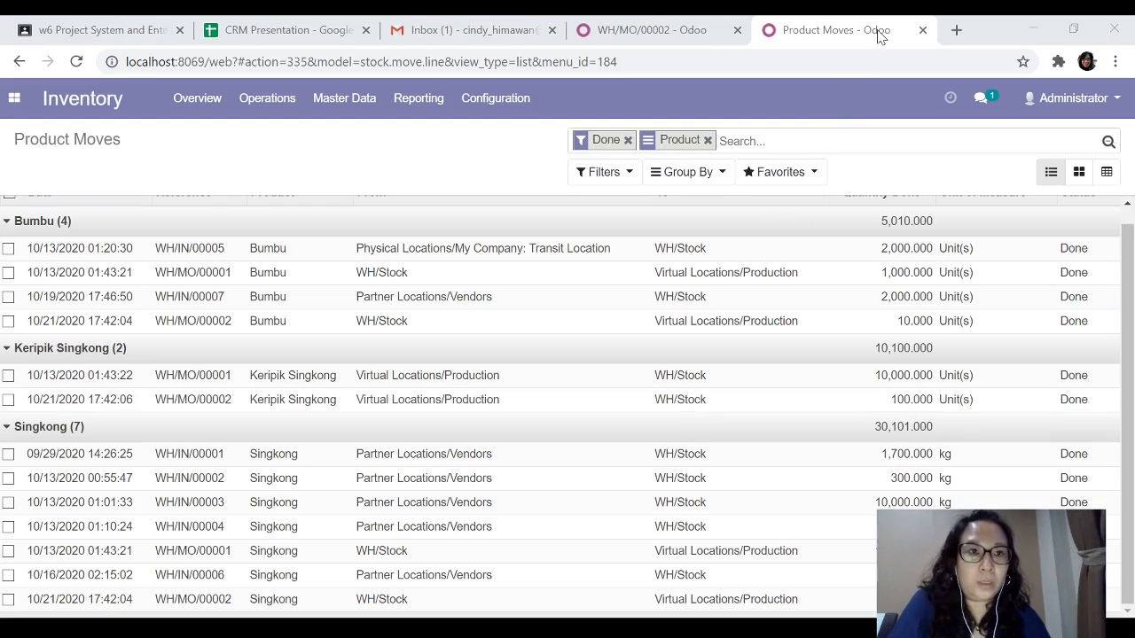
# Step: Leave the manufacturing order for the Invoicing app and open its Journal Entries list
pyautogui.click(656, 34)
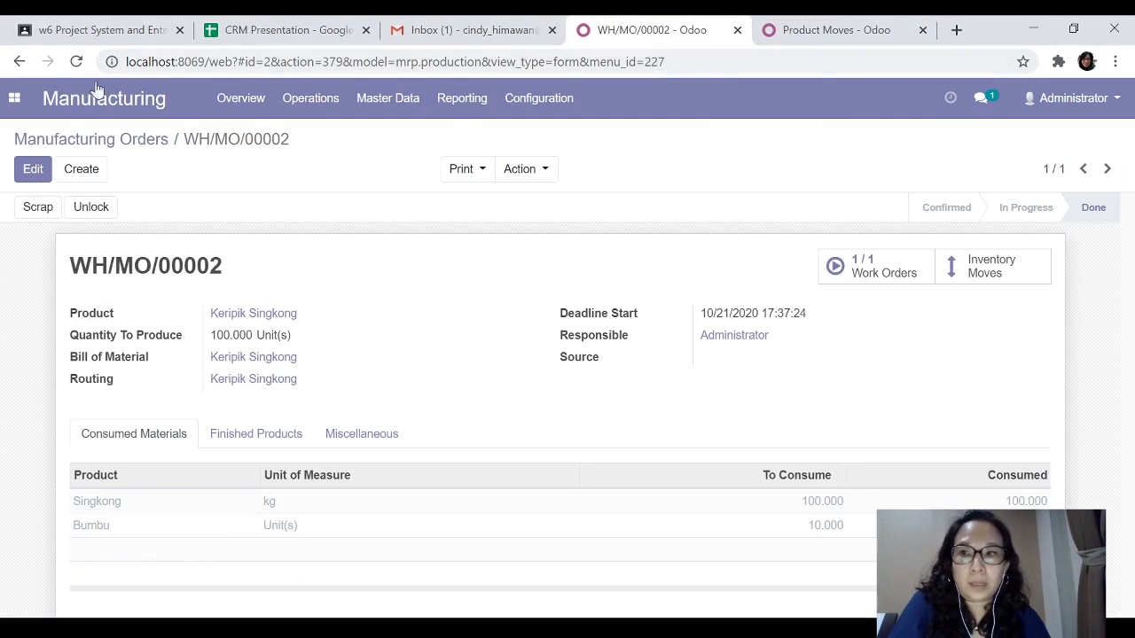
pyautogui.click(14, 97)
pyautogui.click(48, 300)
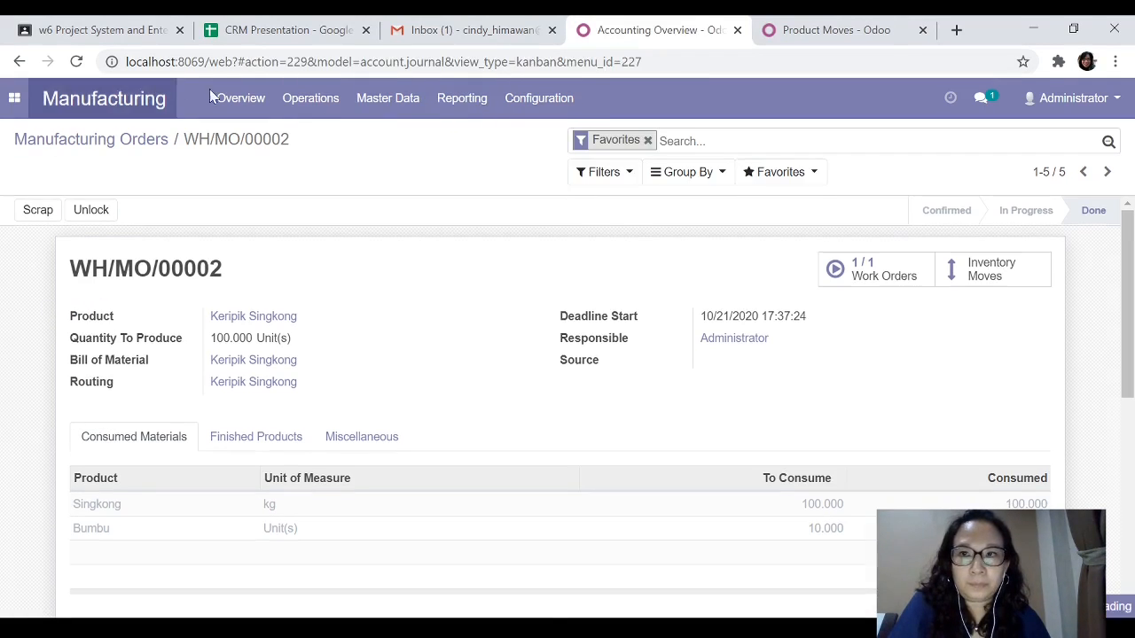
pyautogui.click(473, 113)
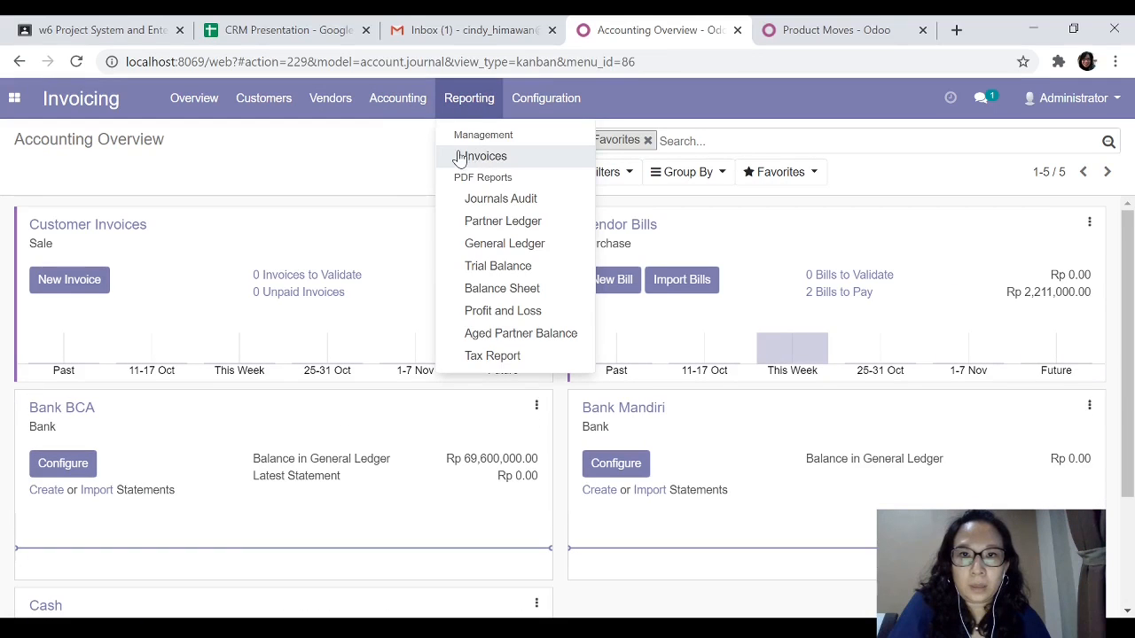
pyautogui.click(397, 98)
pyautogui.click(392, 158)
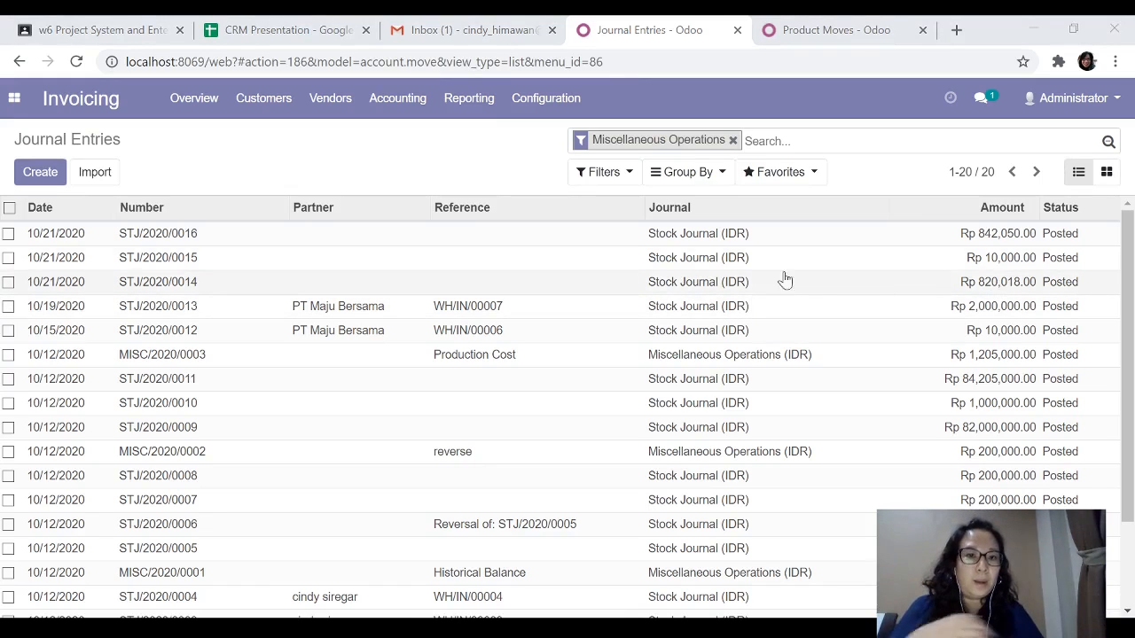
# Step: Review the journal items of stock journal entries STJ/2020/0014, STJ/2020/0015 and STJ/2020/0016 in turn
pyautogui.click(698, 282)
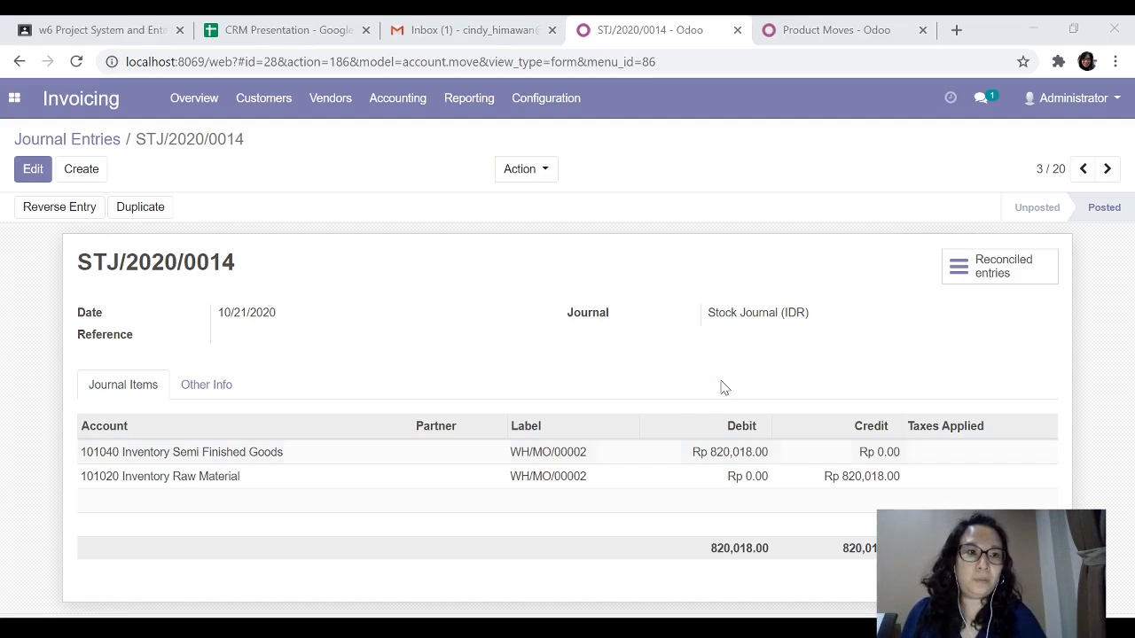
pyautogui.click(1083, 169)
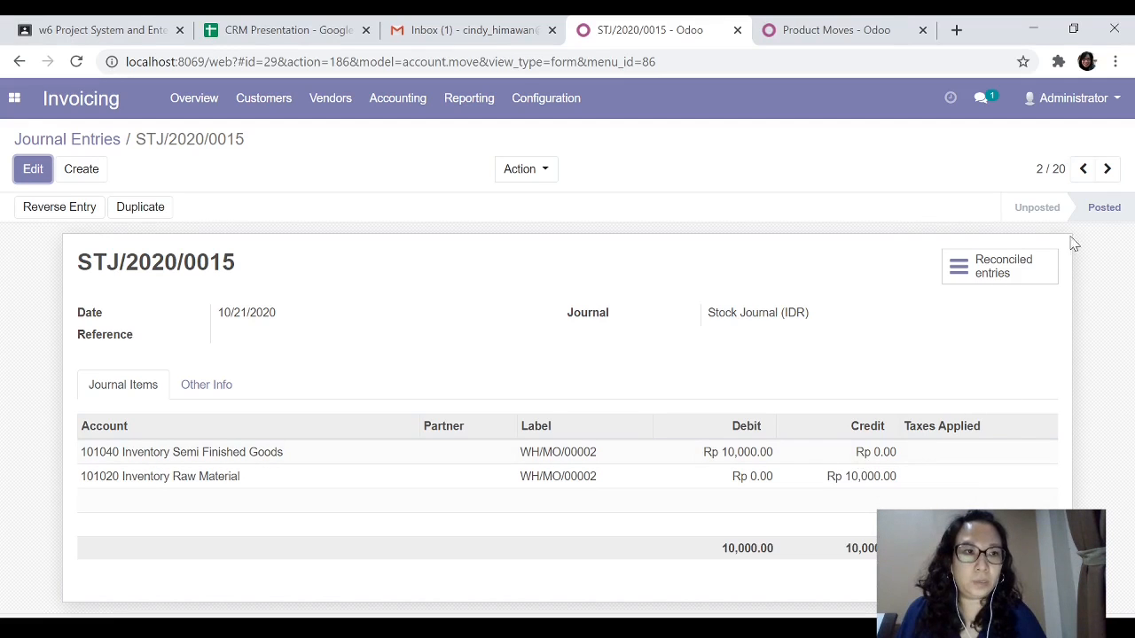
pyautogui.click(1083, 171)
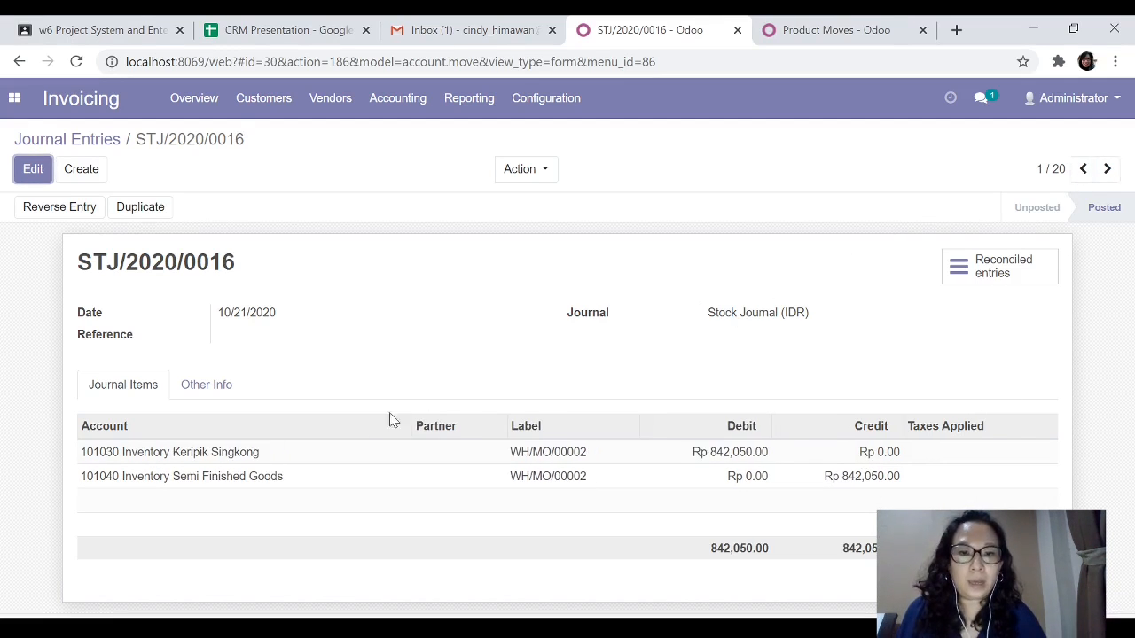